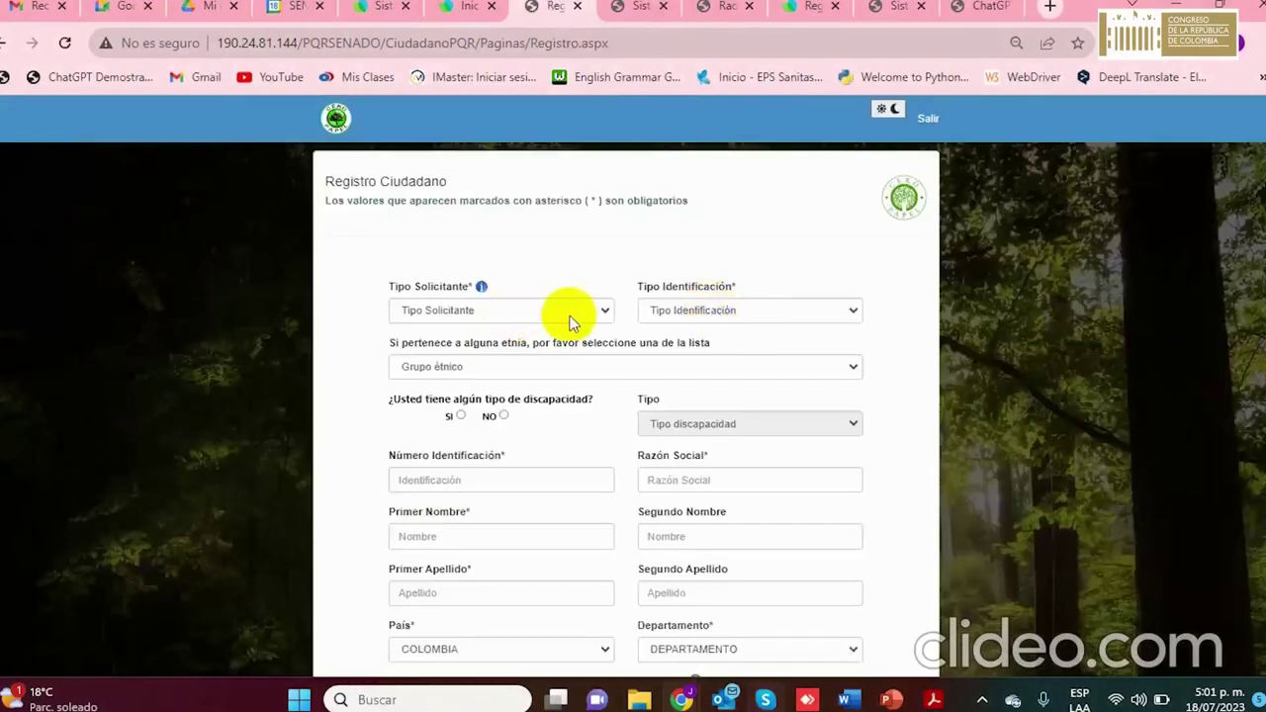
Choose PERSONA NATURAL, CEDULA DE CIUDADANIA and AFROCOLOMBIANO ethnicity, and answer NO to disability
click(572, 315)
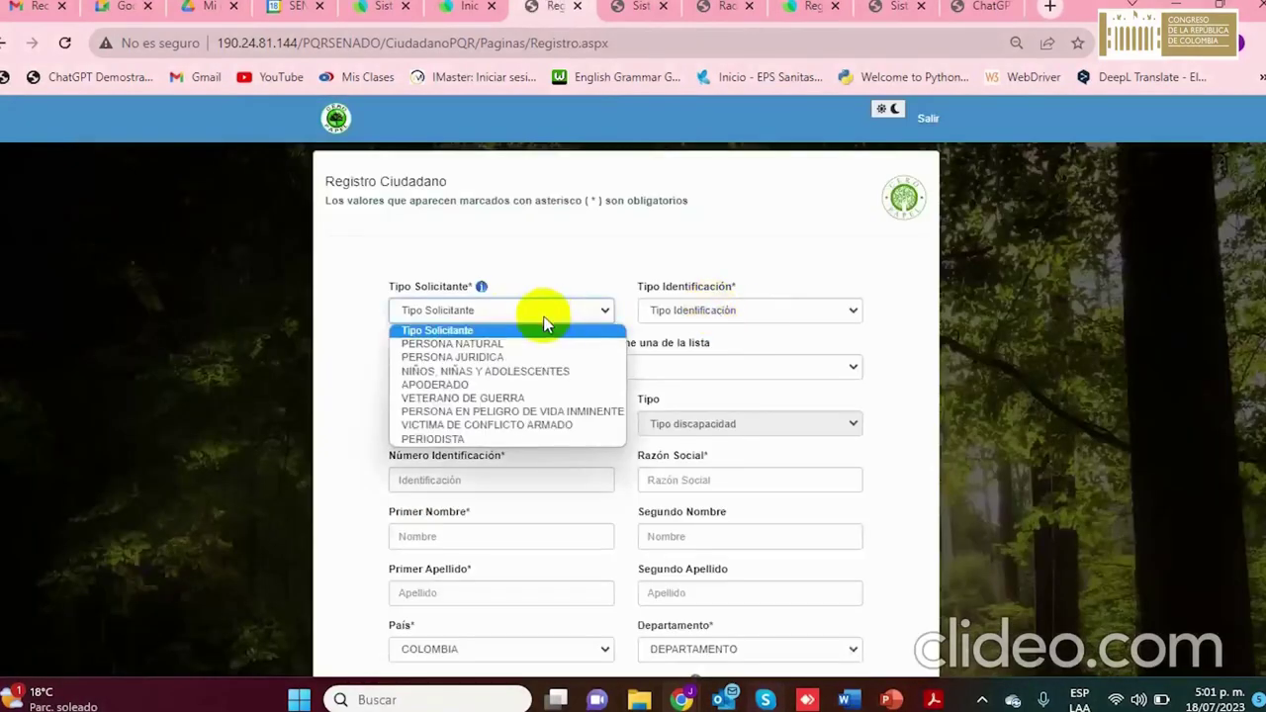
click(511, 345)
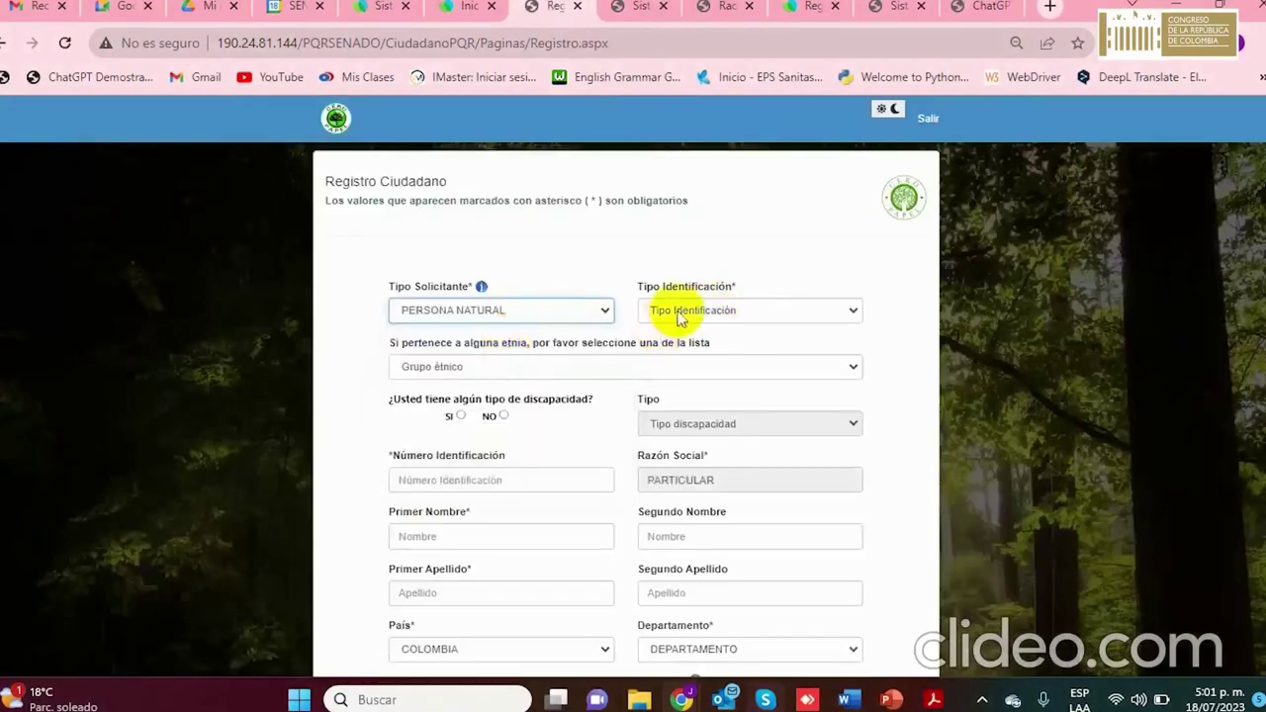
click(681, 313)
click(681, 344)
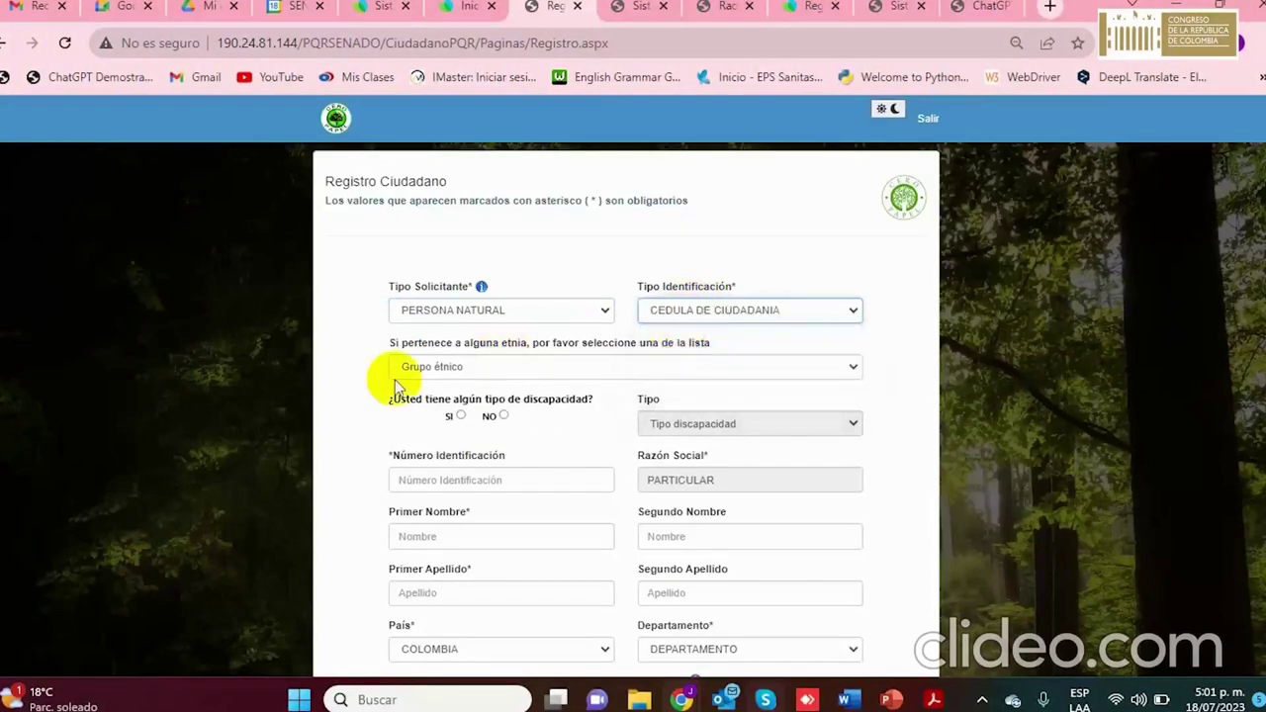
click(540, 369)
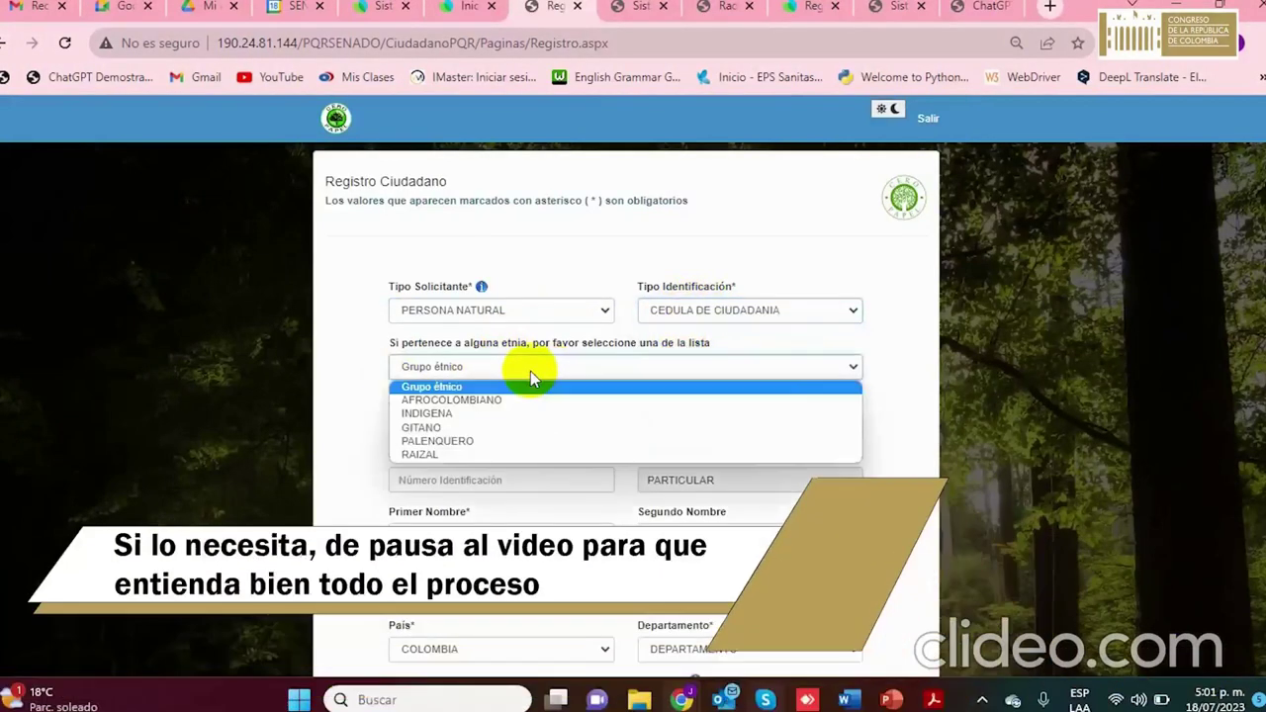
click(482, 403)
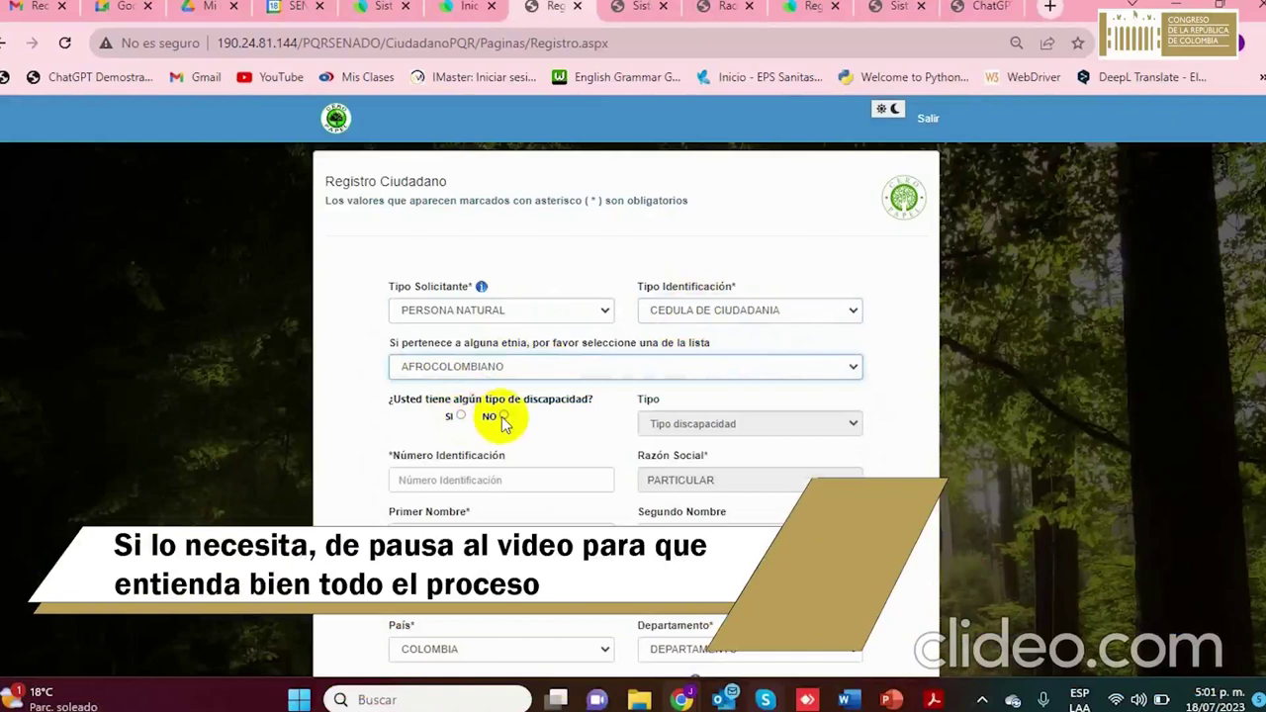
click(504, 417)
Enter the applicant's identification number and first name
click(453, 481)
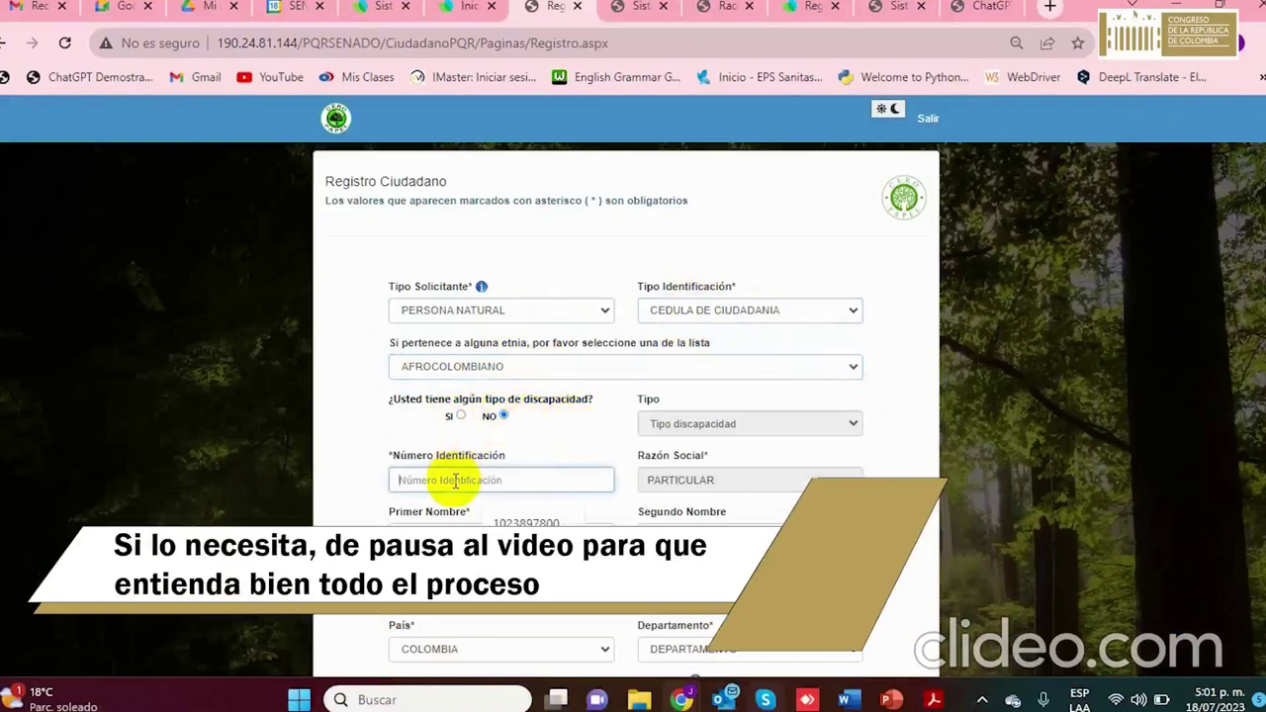
drag(695, 456, 704, 456)
click(716, 485)
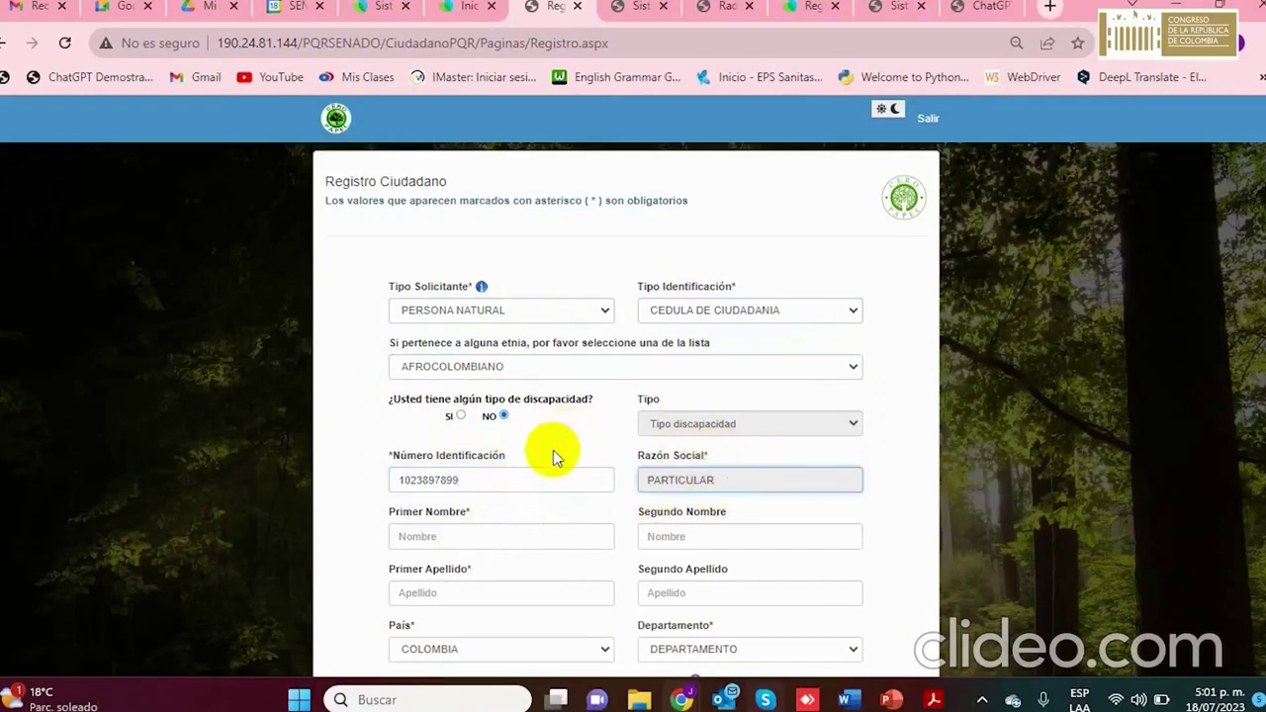
click(492, 536)
text(juan)
key(Tab)
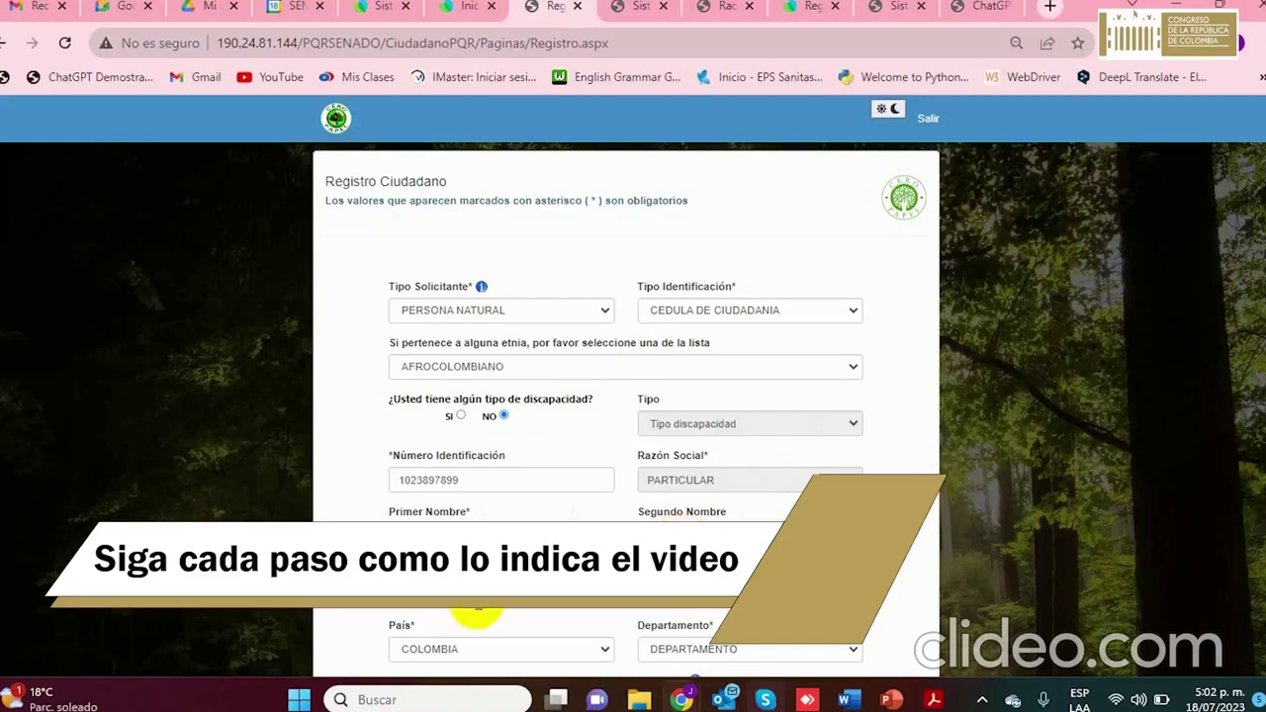
Set both Departamento and Municipio to BOGOTA, D.C
scroll(470, 593, down, 2)
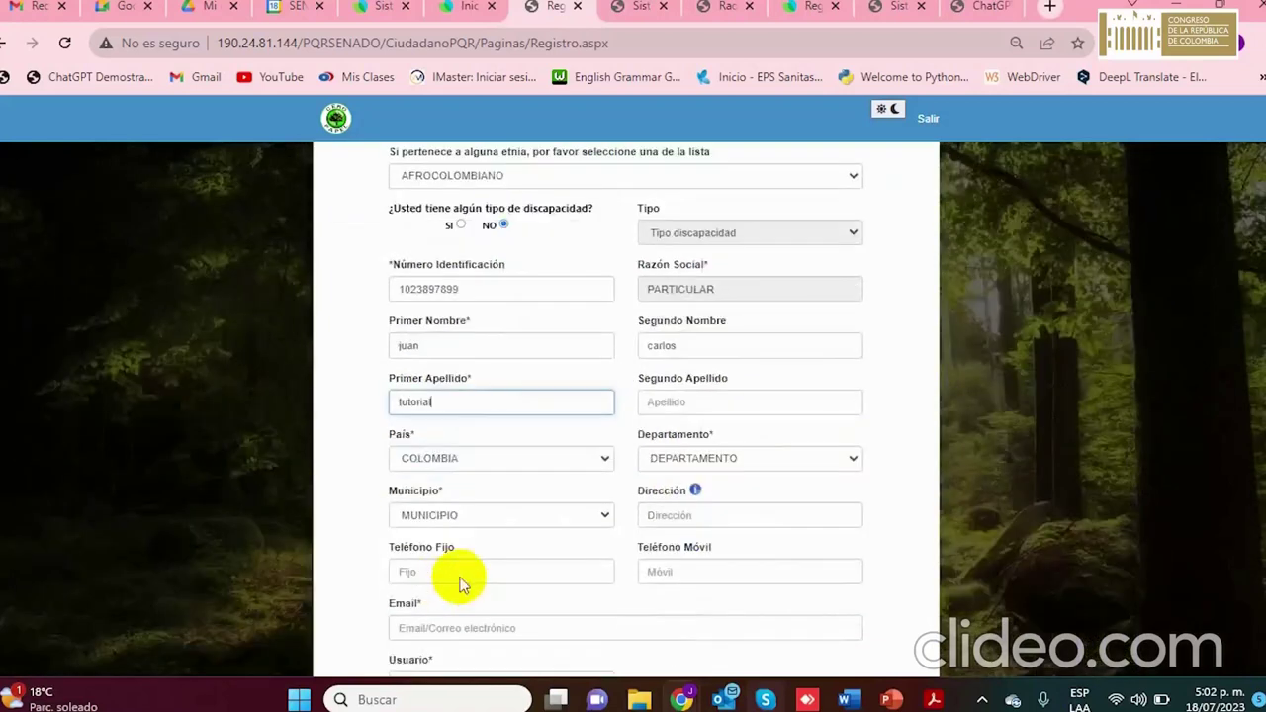
click(680, 465)
click(707, 261)
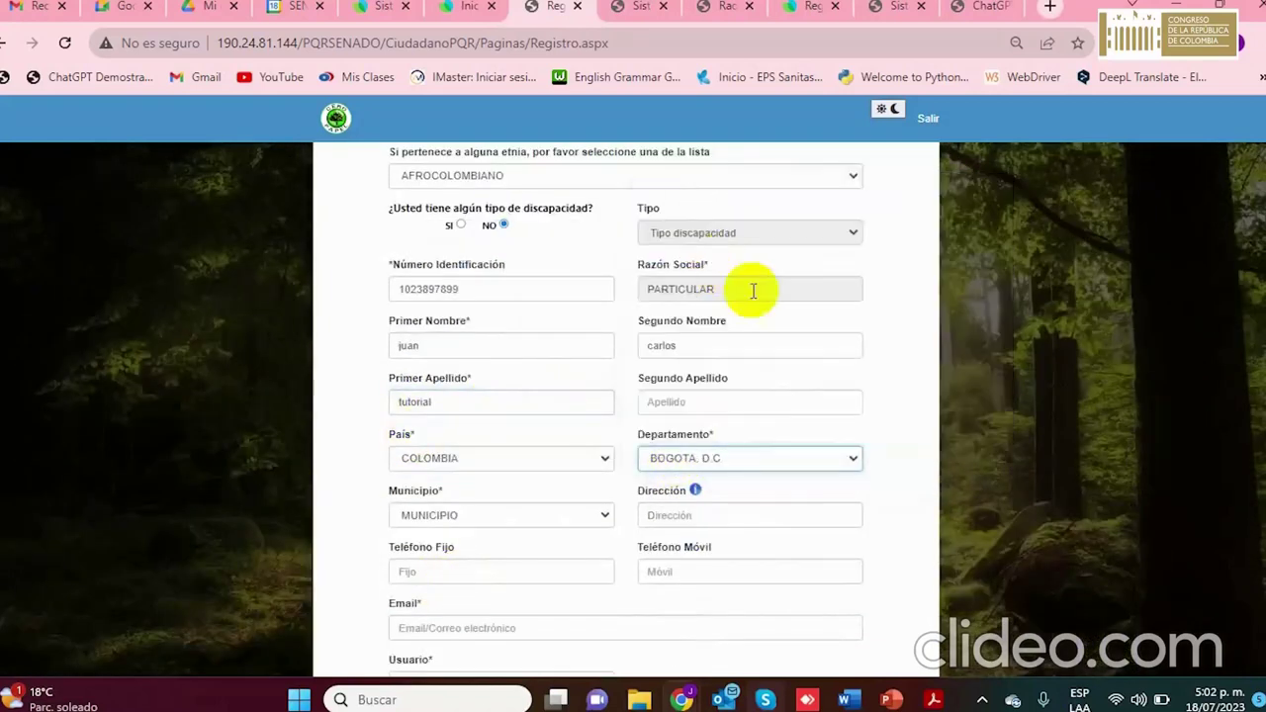
click(526, 513)
click(473, 543)
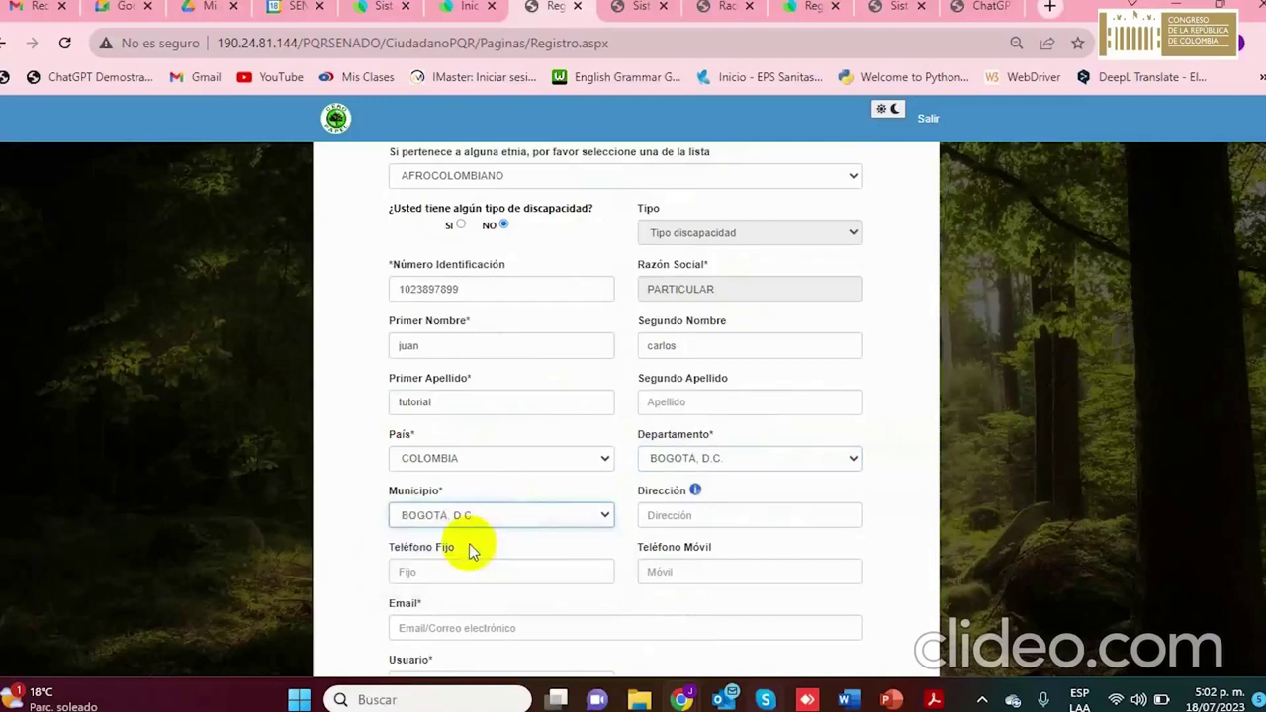
Fill in the street address and mobile phone number, and paste the e-mail address
scroll(671, 513, down, 1)
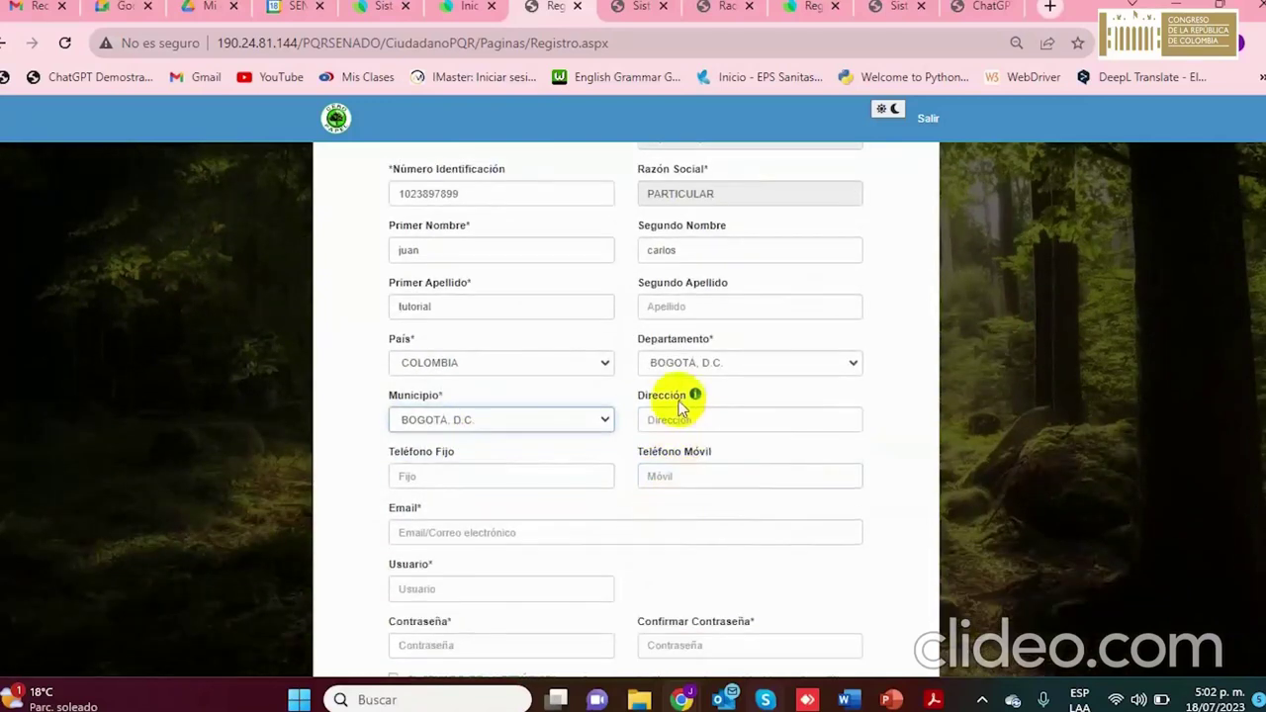
click(679, 422)
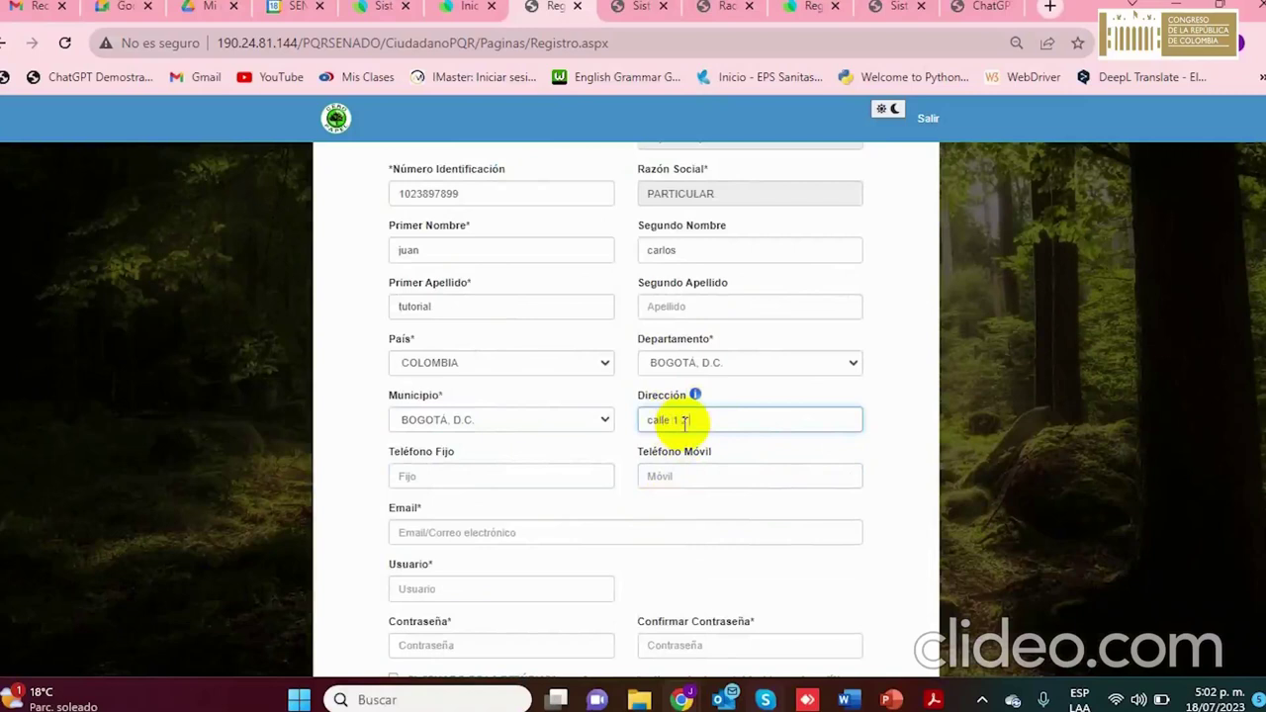
click(524, 479)
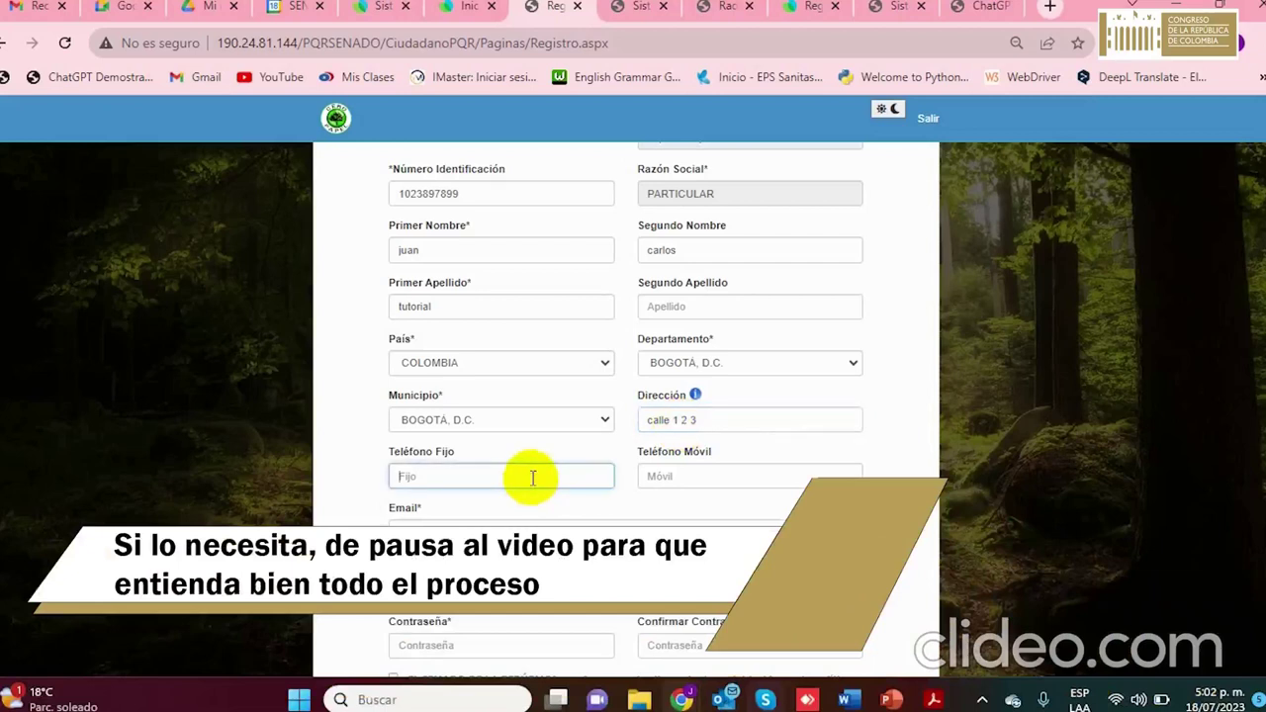
click(682, 474)
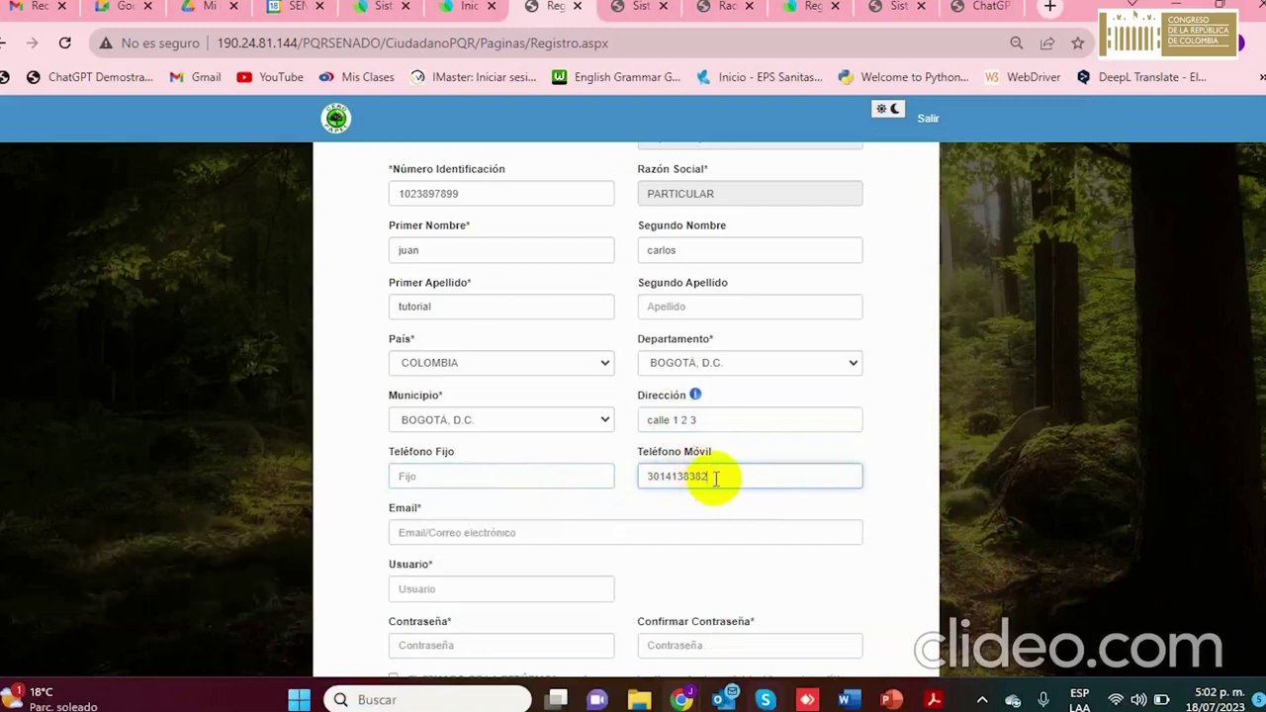
click(469, 532)
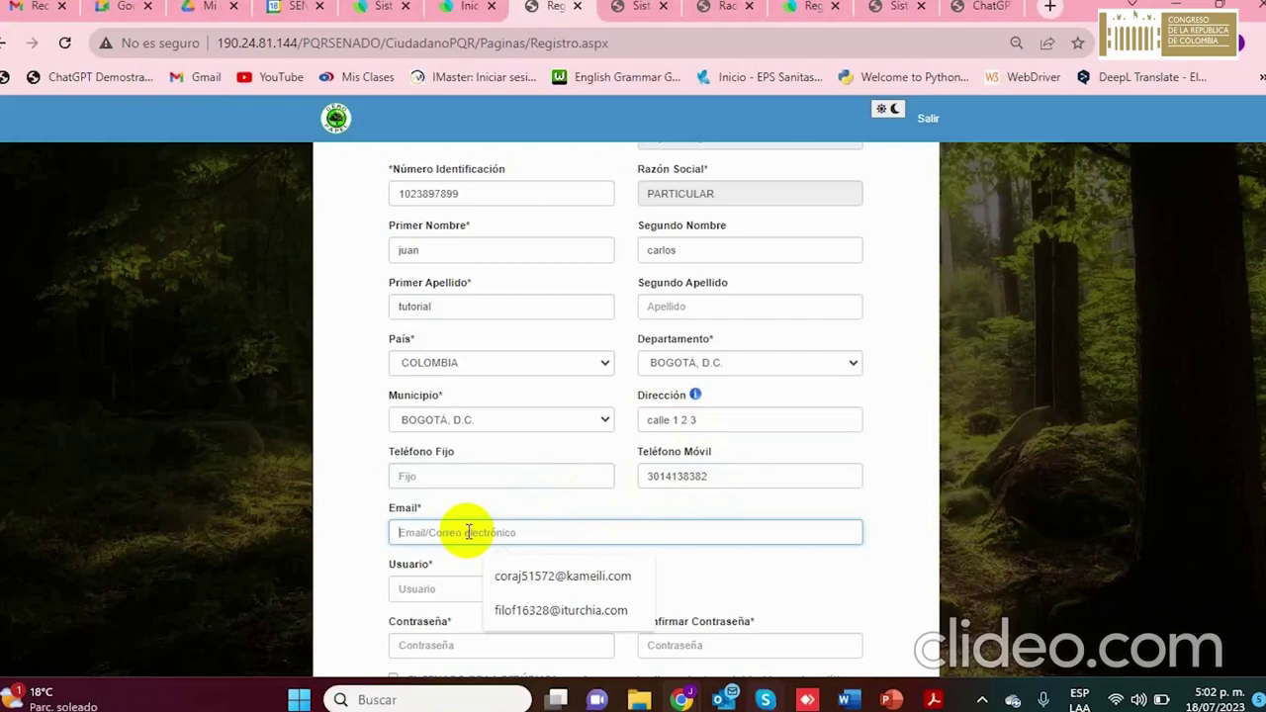
key(ctrl+v)
scroll(495, 534, down, 1)
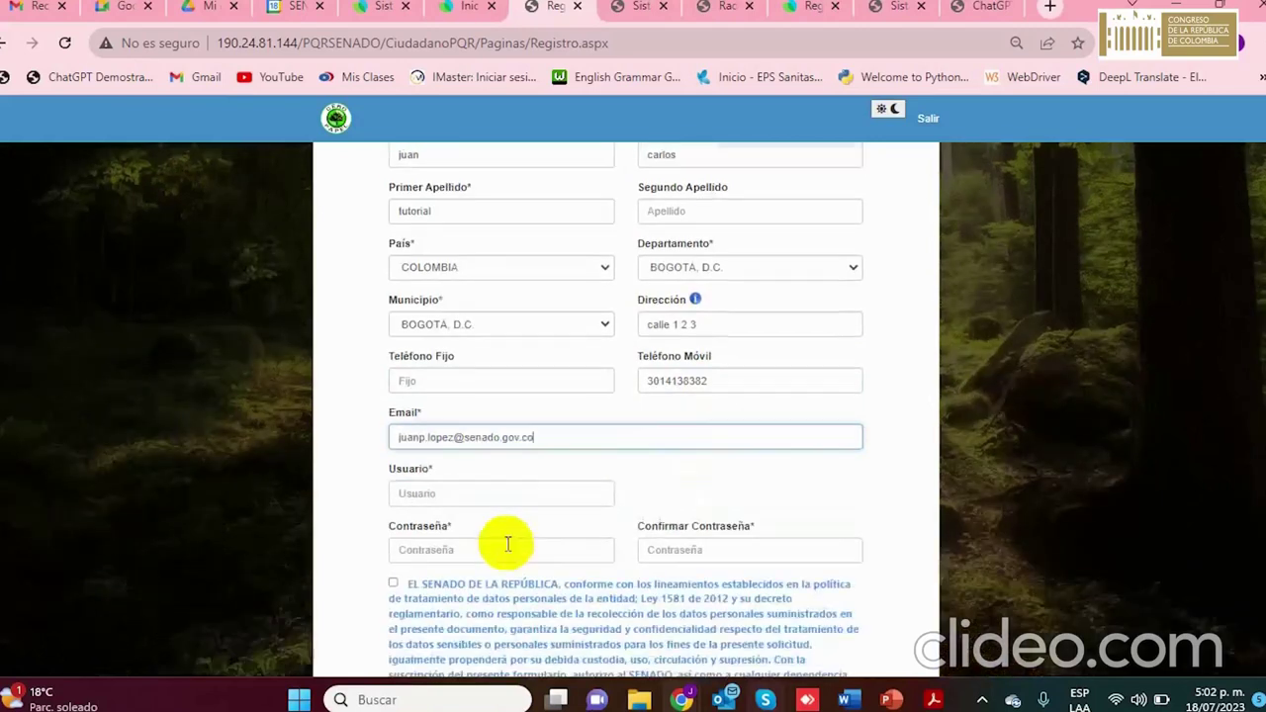
Replace the already-registered e-mail with a different pasted address
drag(453, 438, 396, 438)
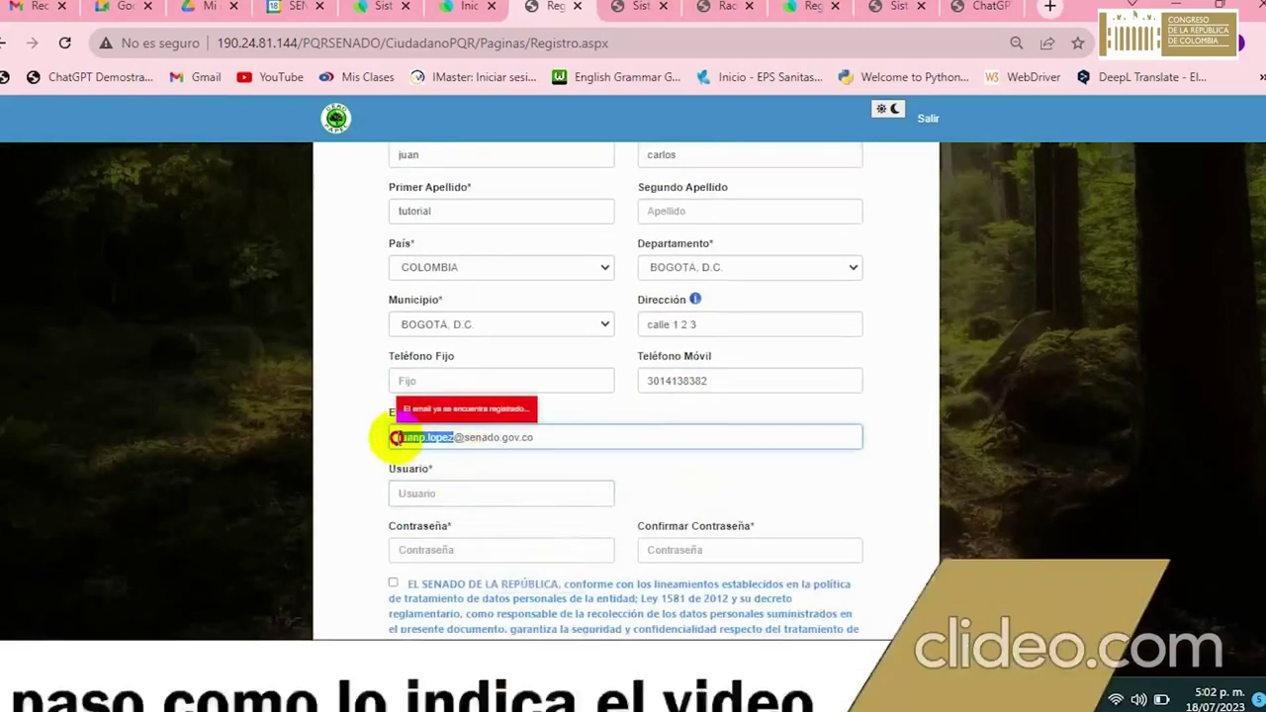
click(566, 445)
drag(557, 445, 353, 438)
key(ctrl+v)
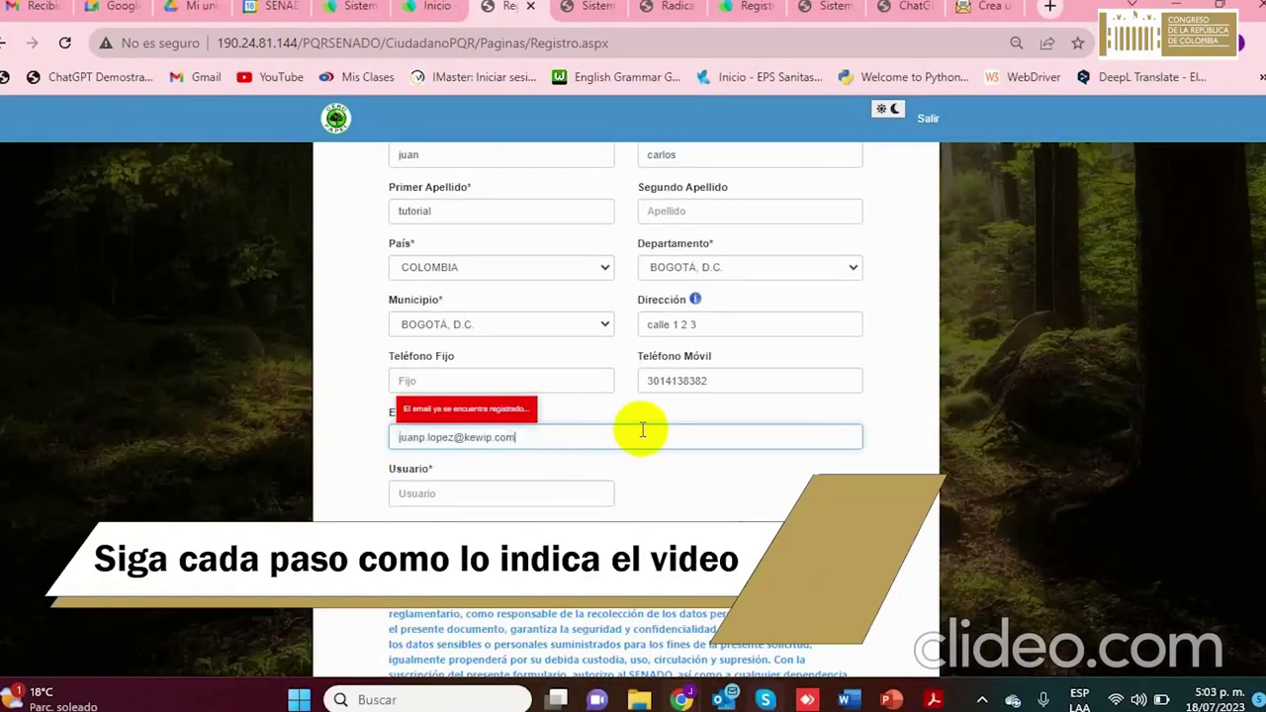
click(600, 310)
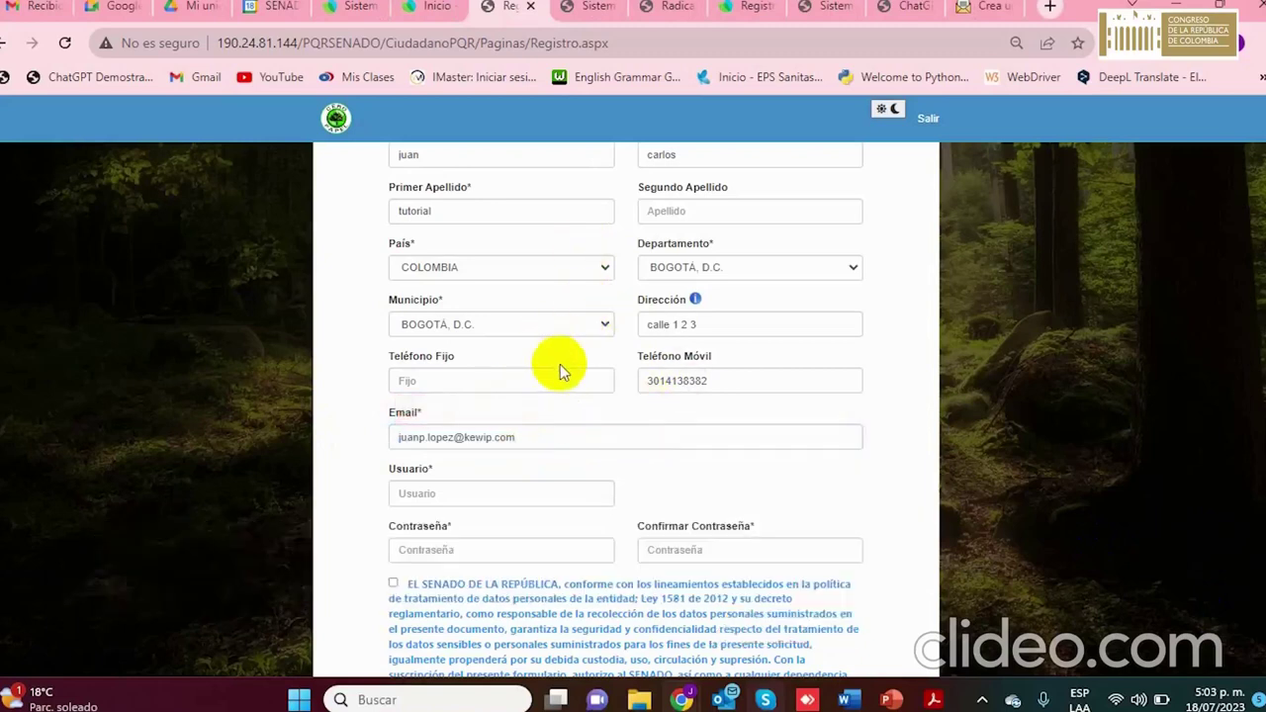
Set the user name to the name part of the e-mail address
click(454, 490)
drag(454, 437, 353, 442)
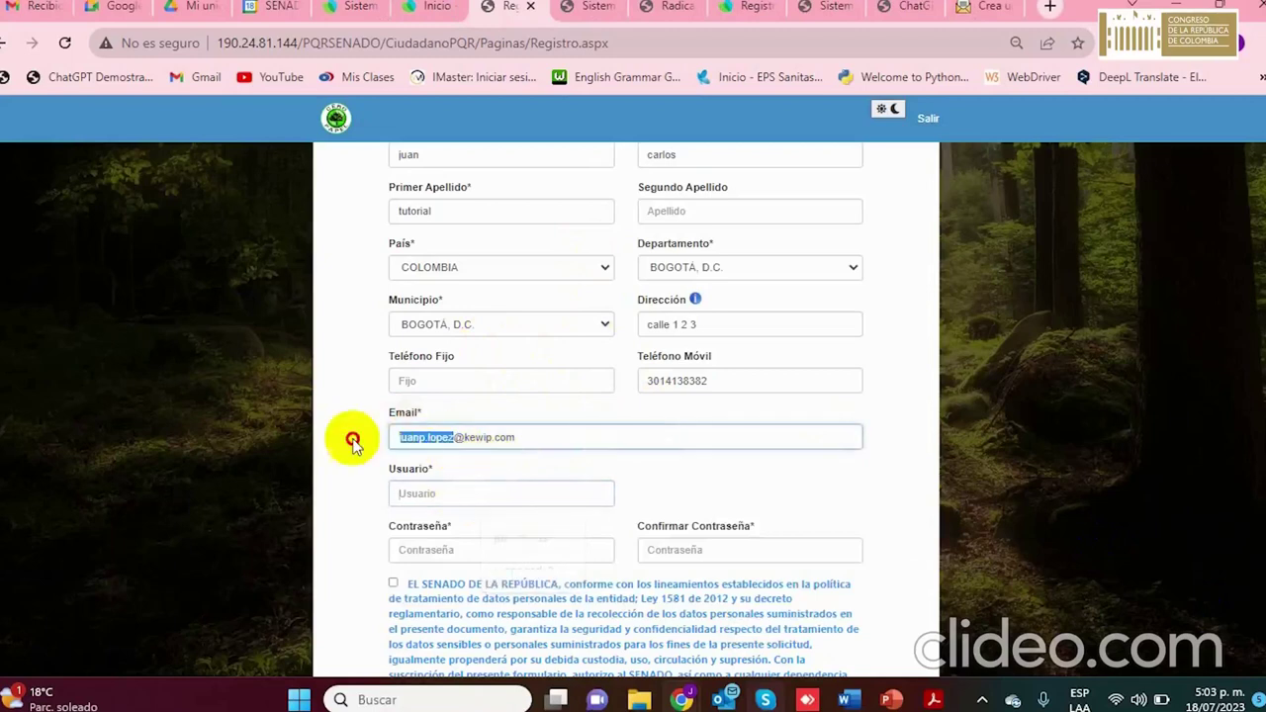
key(ctrl+c)
click(483, 490)
key(ctrl+v)
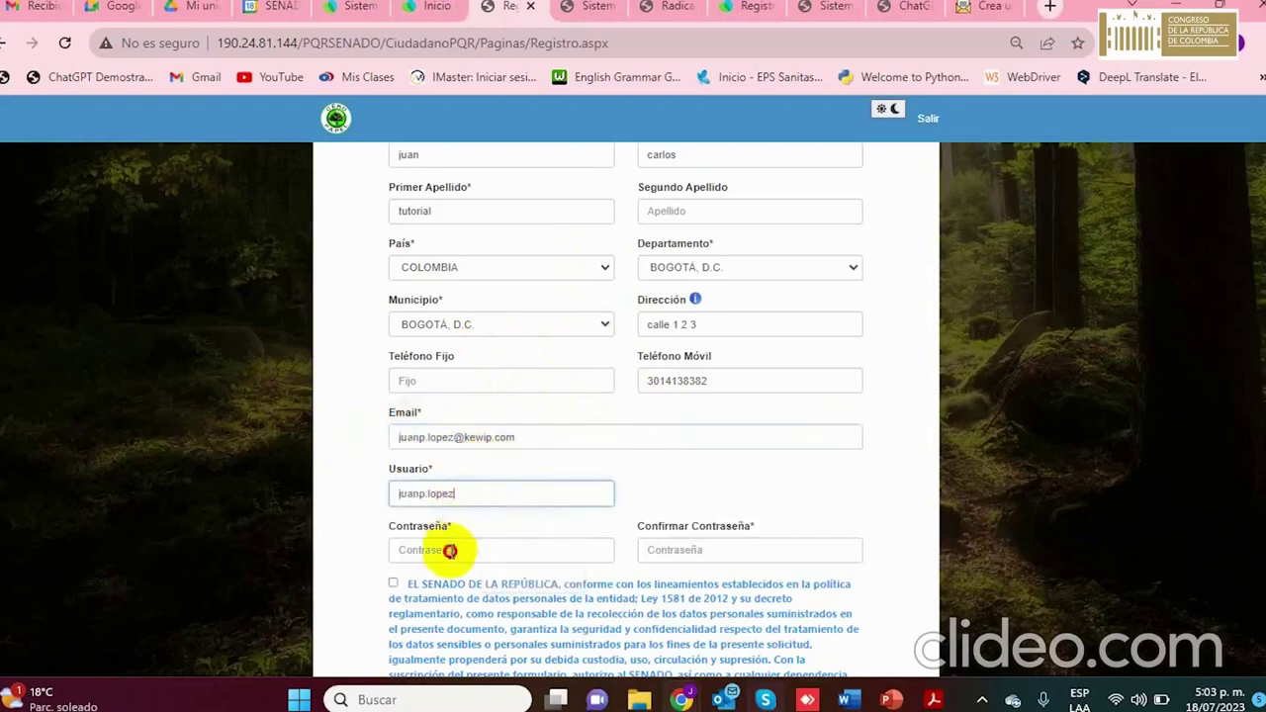
Enter the account password and re-enter it to confirm
click(466, 550)
text(•••••••)
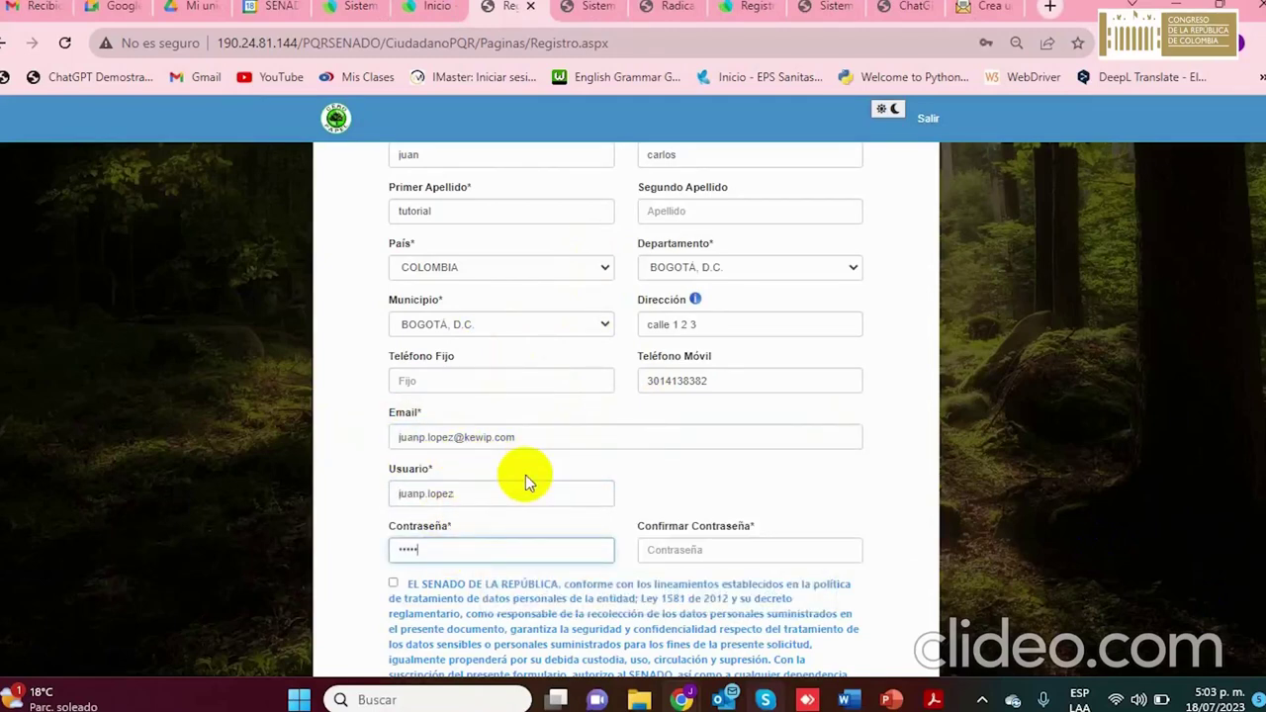
text(•••••)
scroll(613, 485, down, 1)
click(683, 461)
text(•••••)
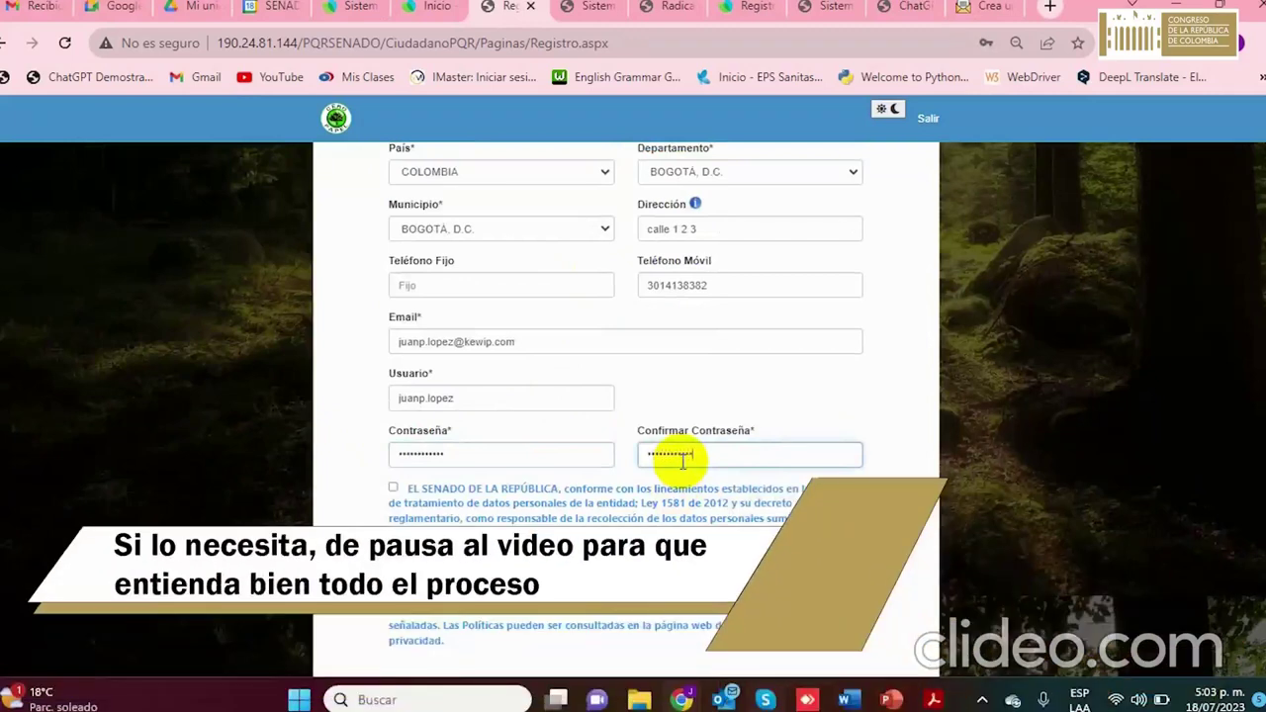
scroll(415, 452, down, 2)
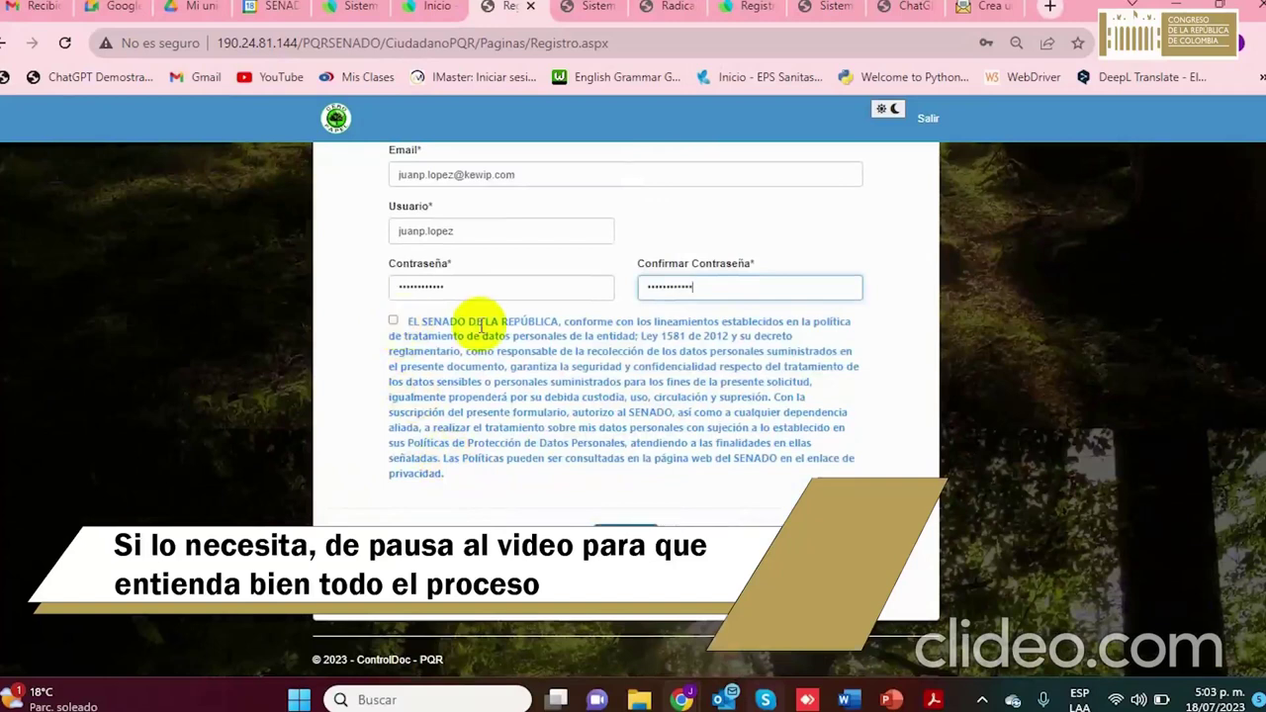
Accept the data-treatment policy, submit with Registrar, and acknowledge the Información notice
click(393, 322)
click(640, 540)
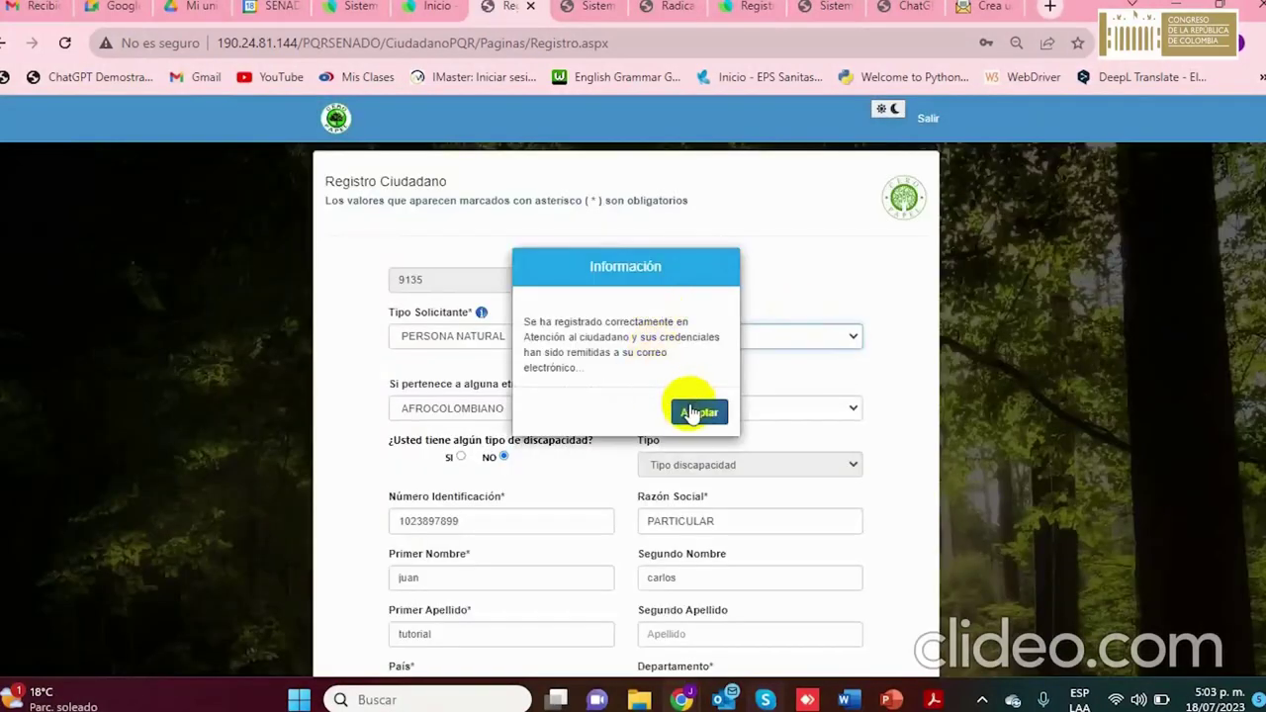
click(698, 413)
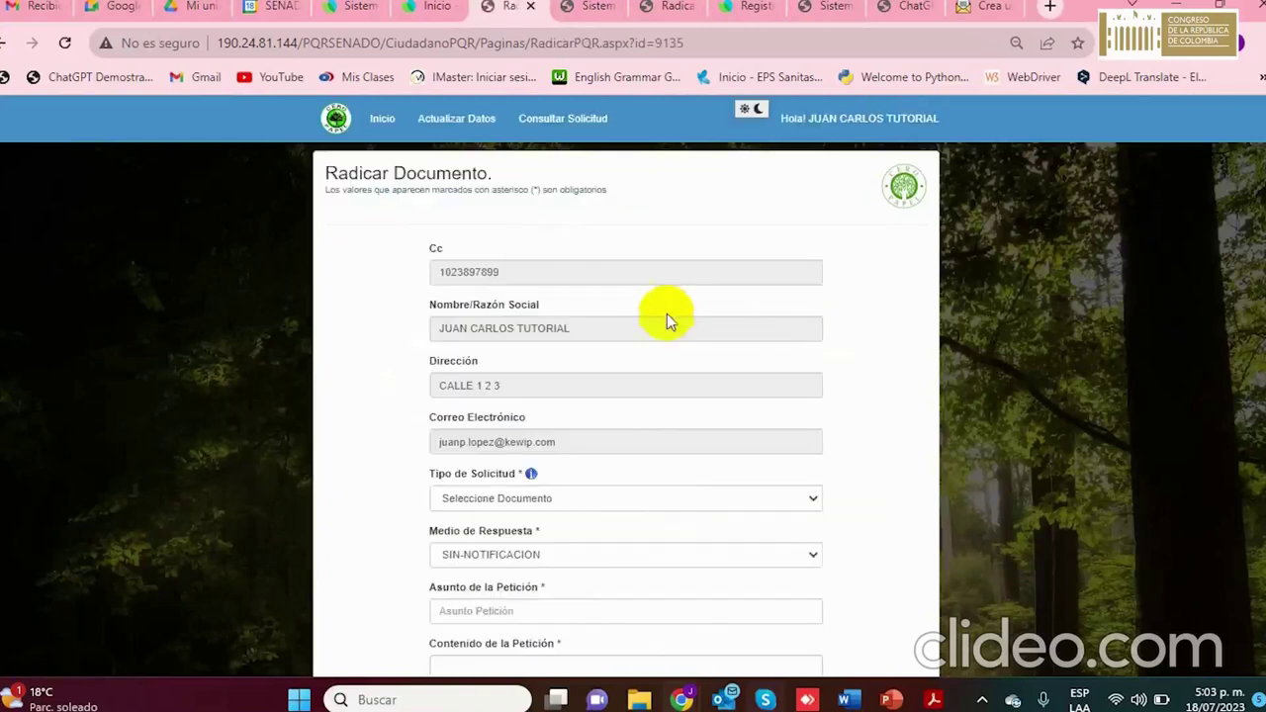
Set Tipo de Solicitud to 1 RECLAMO
scroll(801, 267, down, 2)
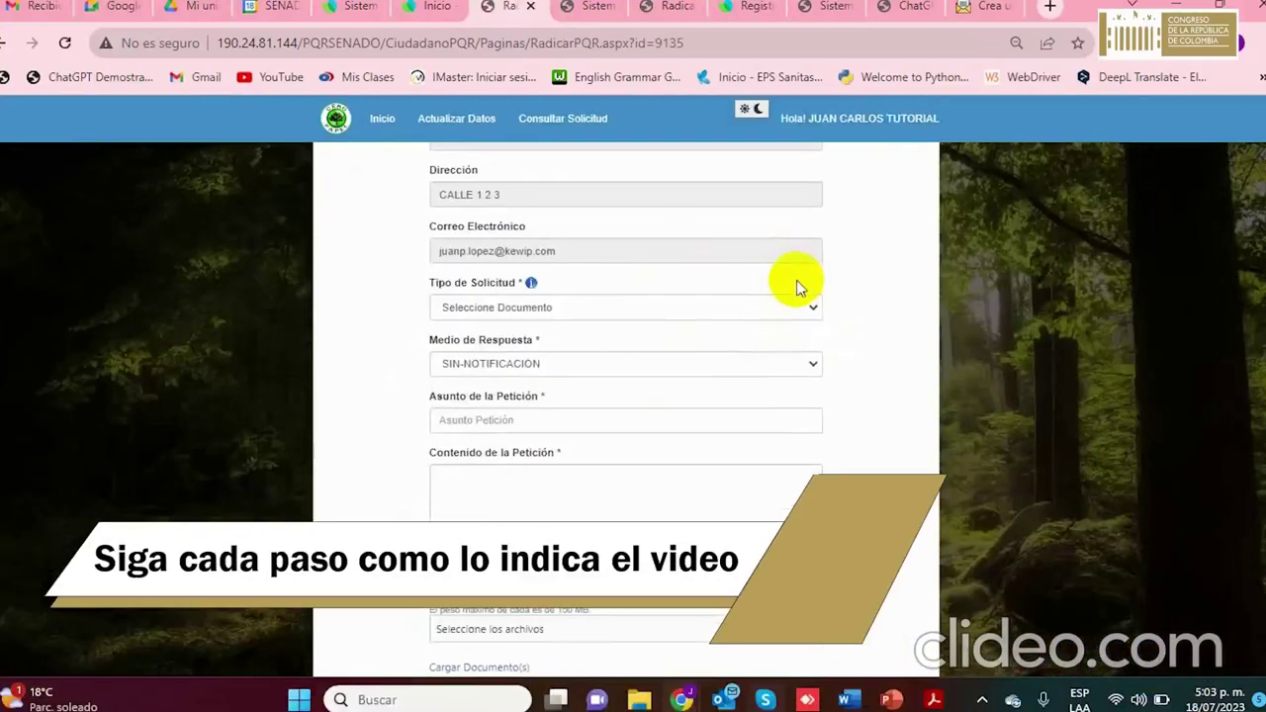
click(559, 306)
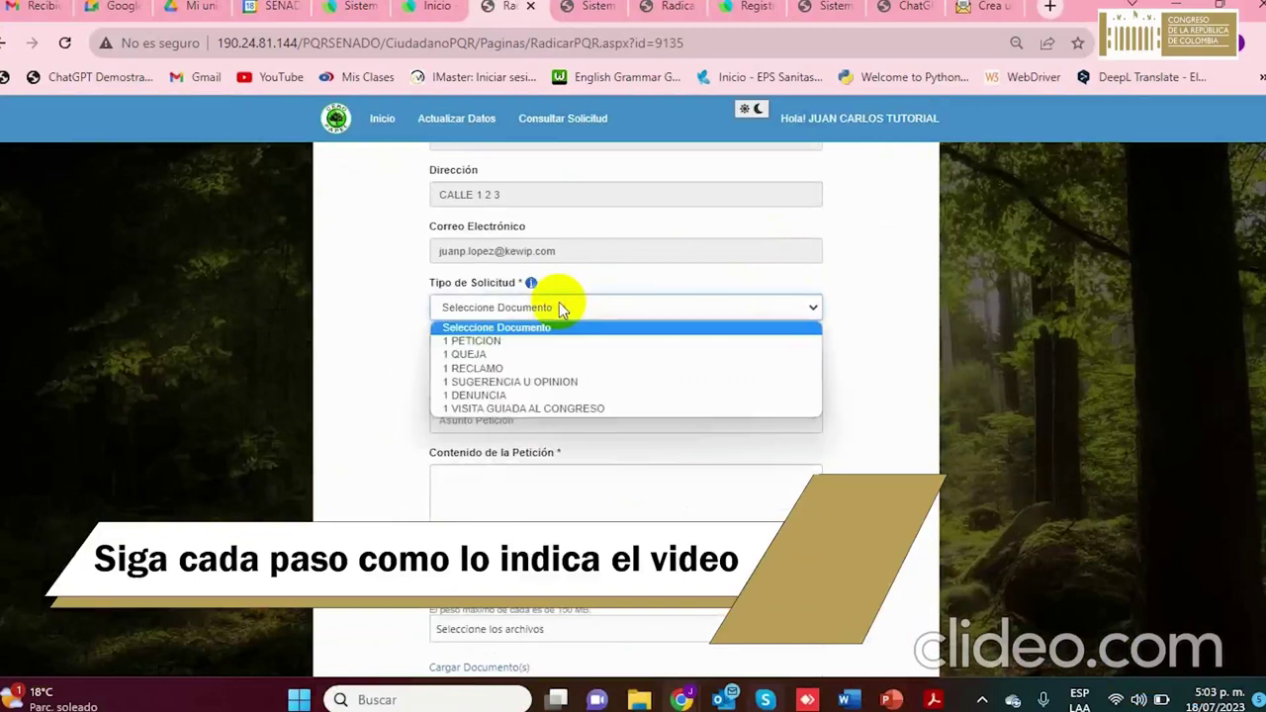
click(519, 365)
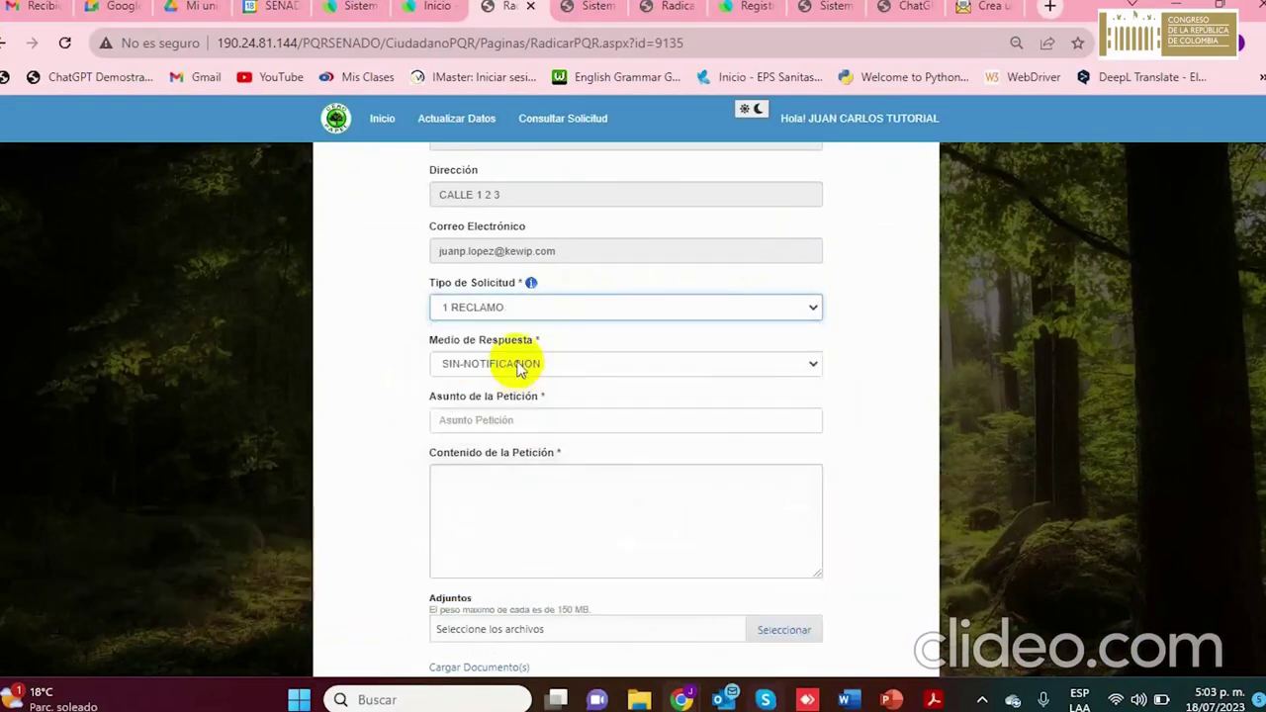
Set Medio de Respuesta to CORREO ELECTRONICO after dismissing the messaging-service cost notice
click(522, 367)
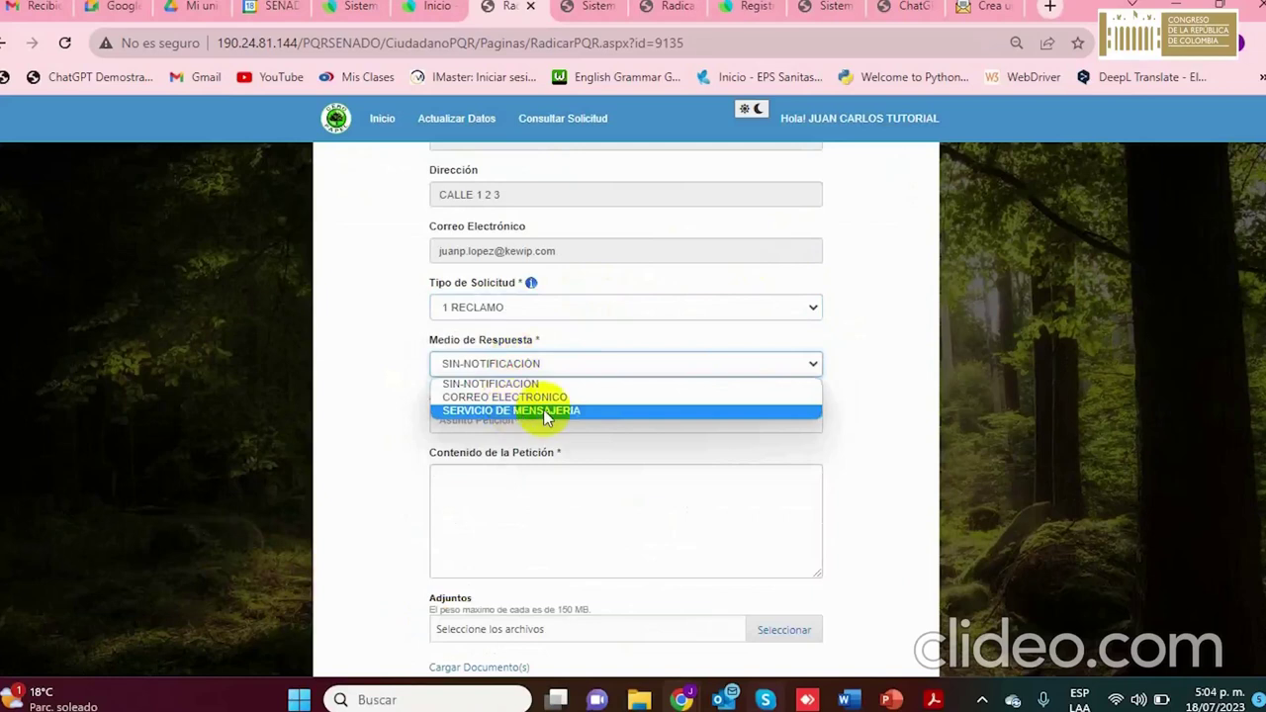
click(545, 413)
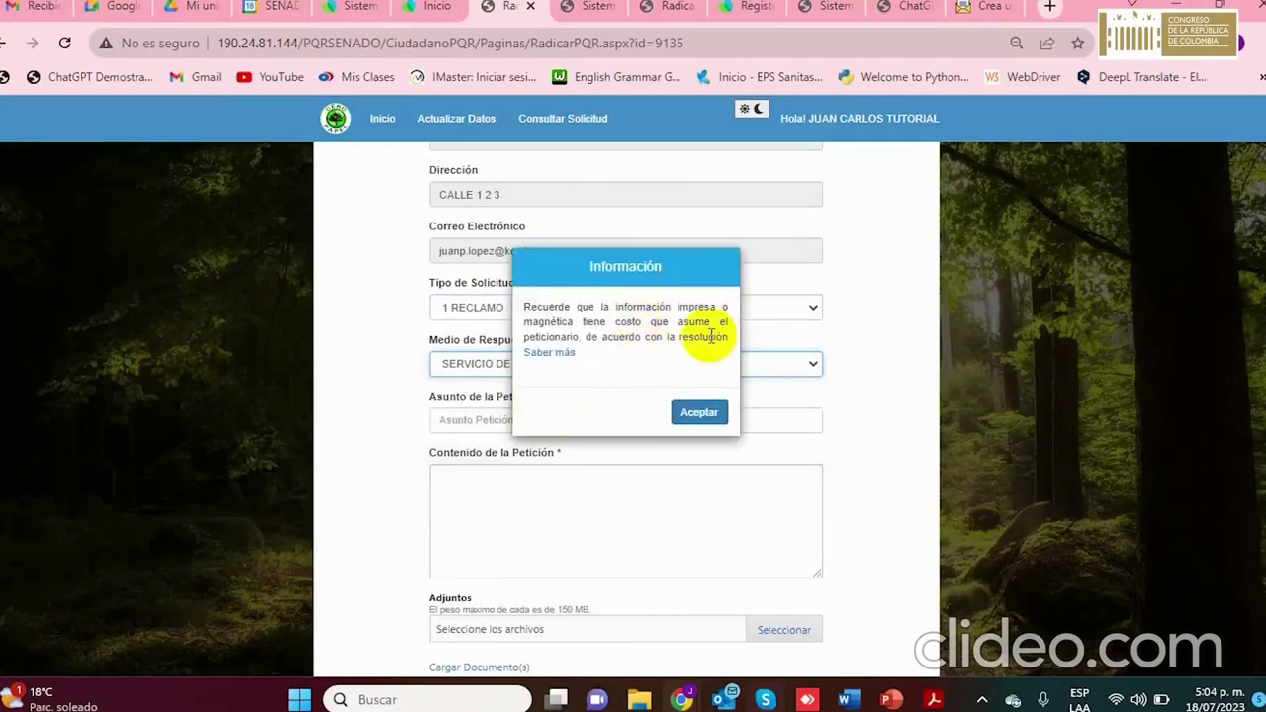
click(699, 412)
click(509, 364)
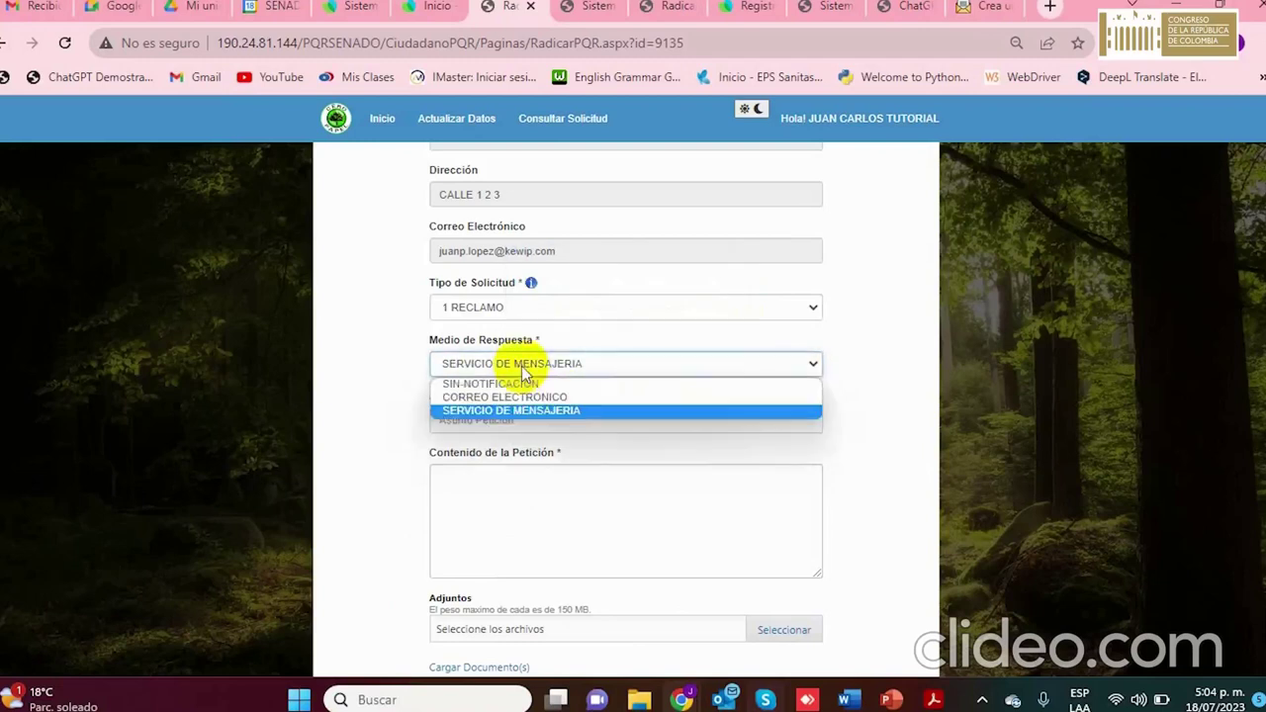
click(507, 397)
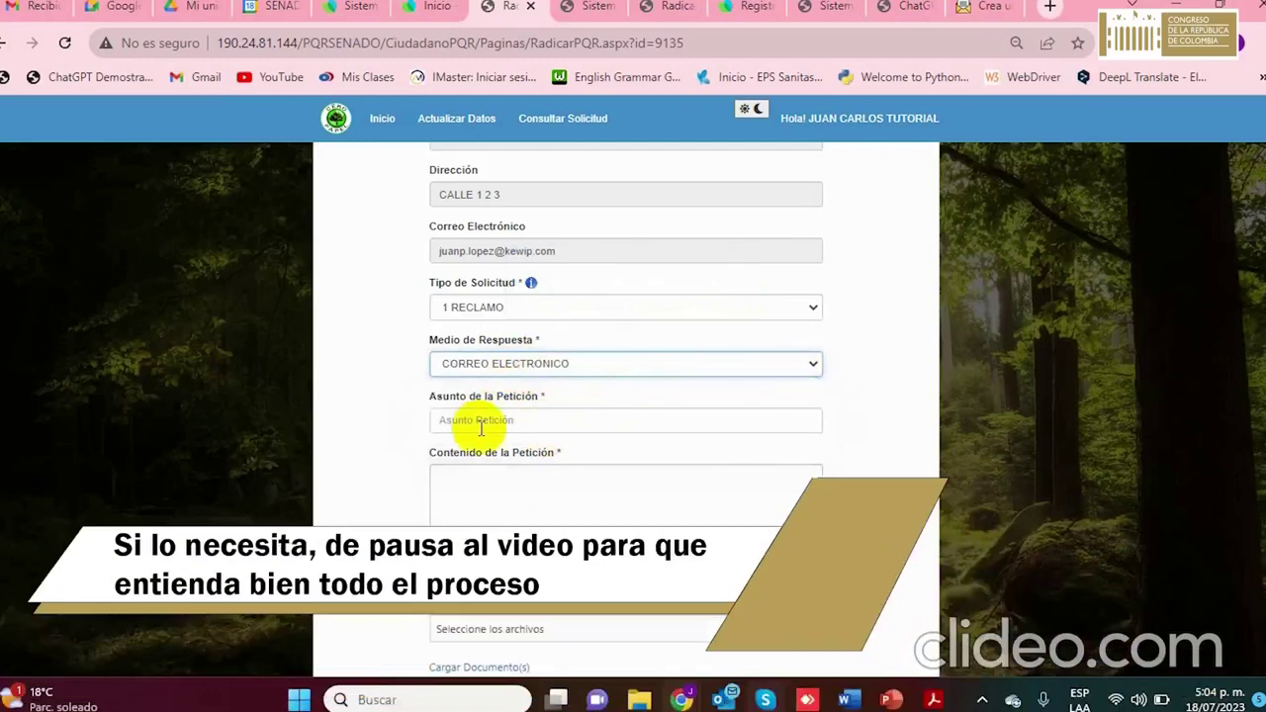
click(495, 419)
Enter subject 'TUTORIAL REGISTRO PRESENCIAL O TELEFONICO', then paste it twice into the content followed by 'UAC'
text(tutori)
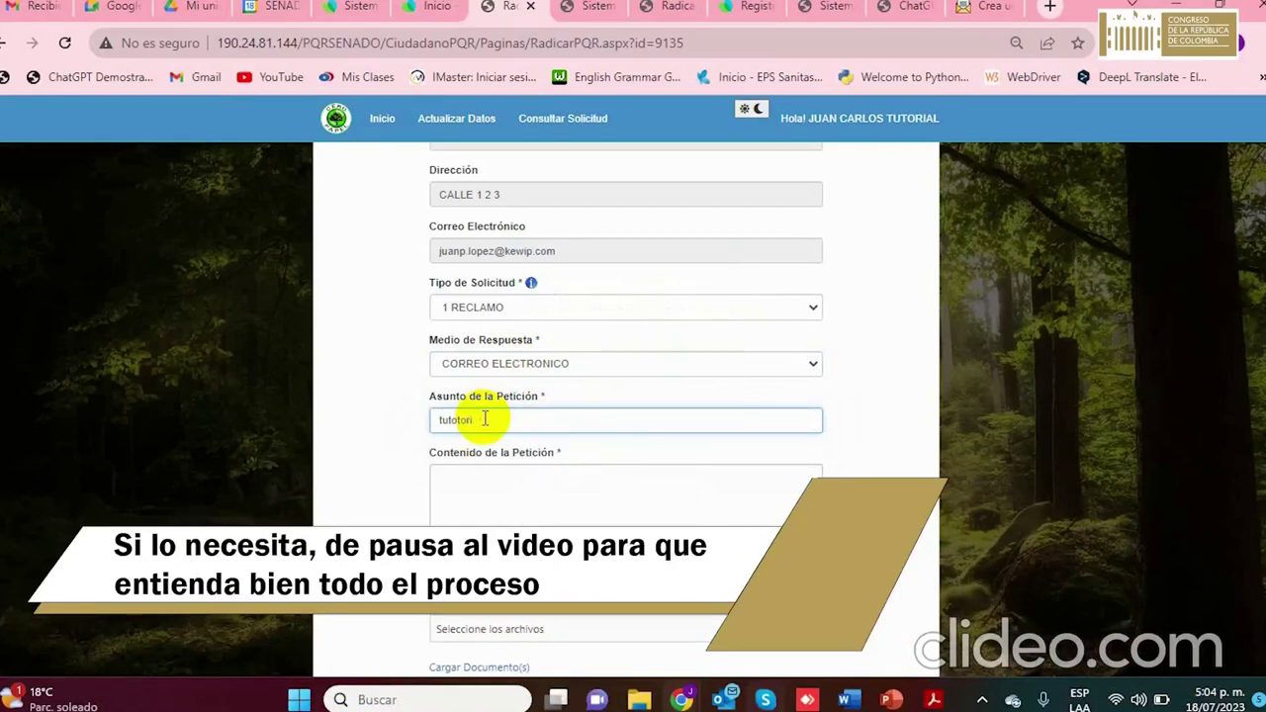
text(U)
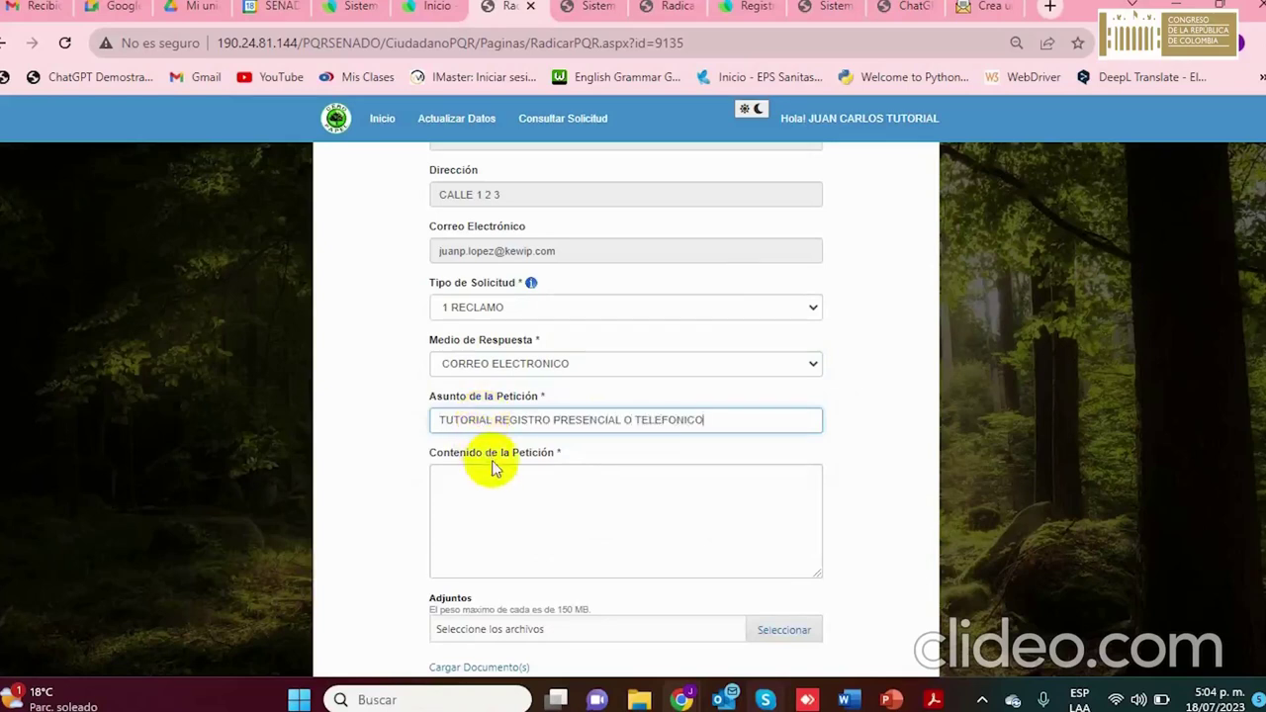
triple_click(555, 428)
click(544, 492)
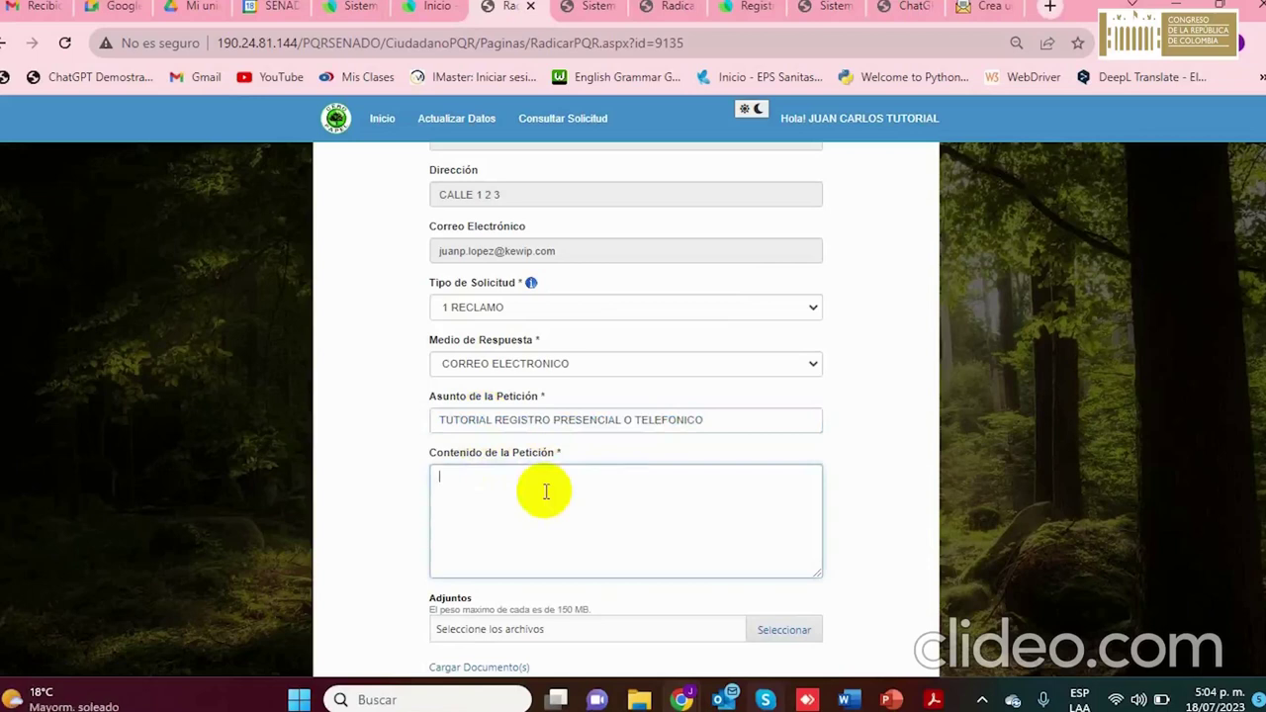
key(ctrl+v)
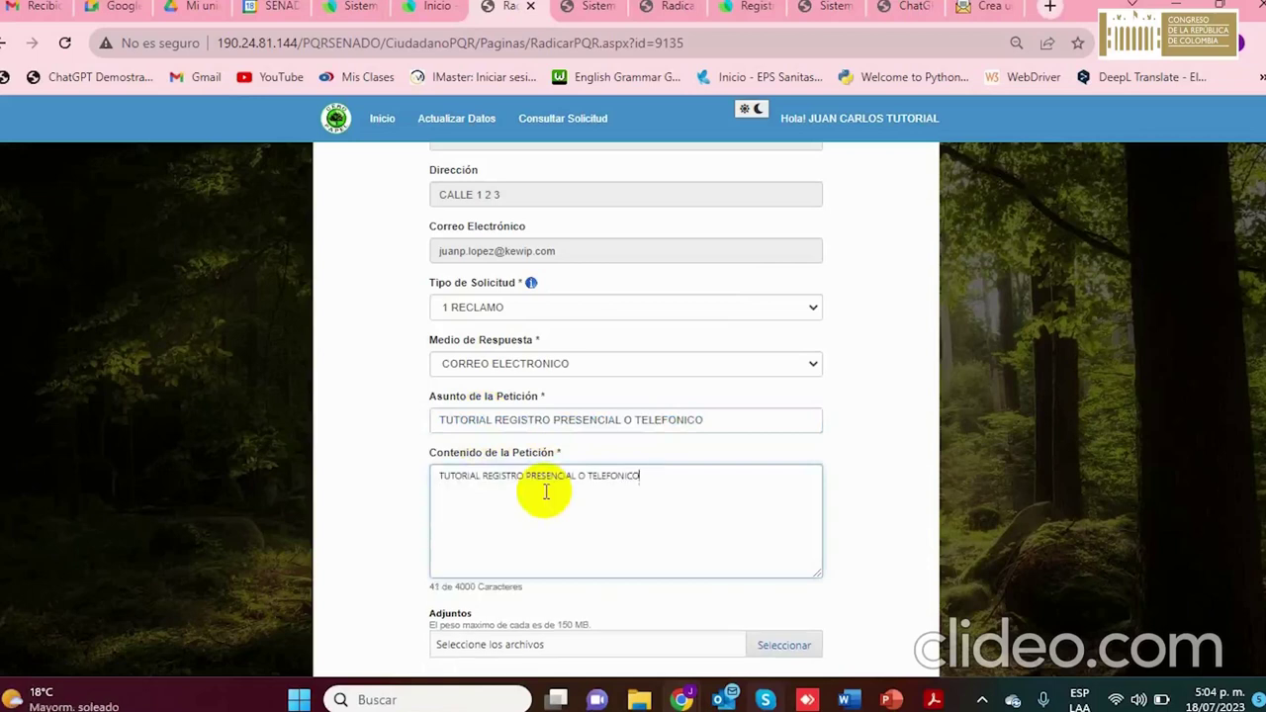
key(ctrl+v)
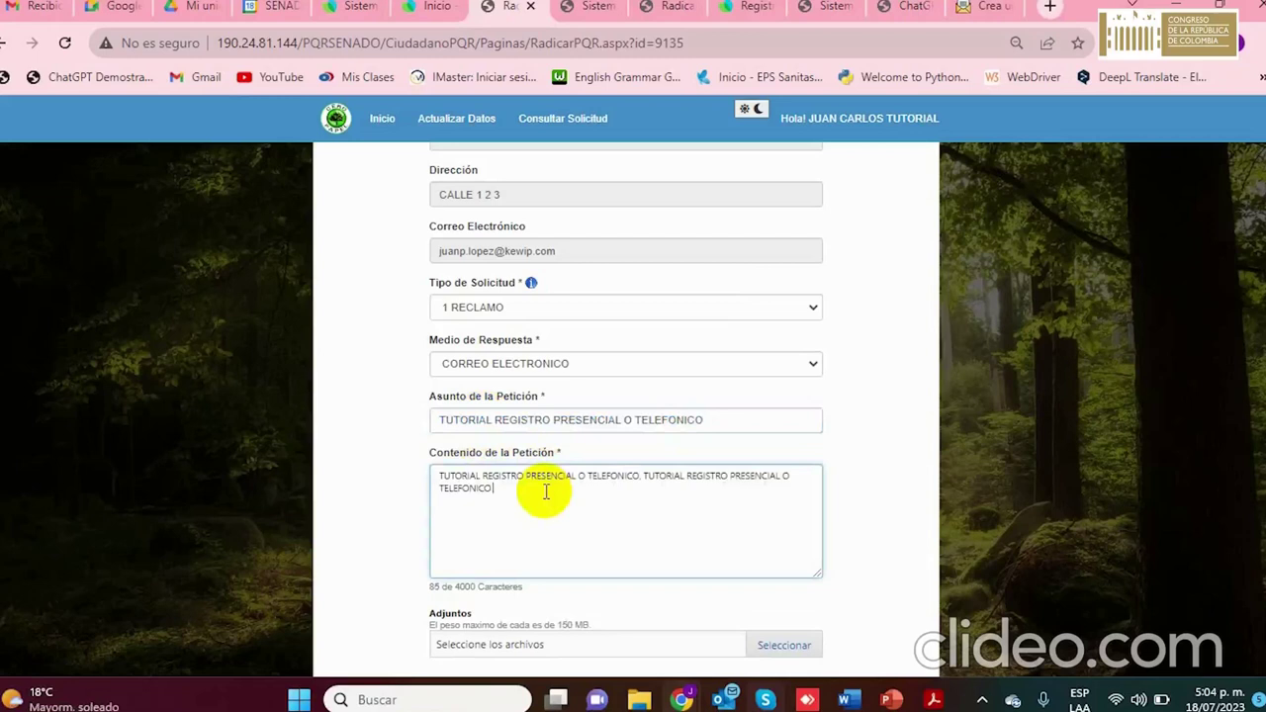
text(UAC)
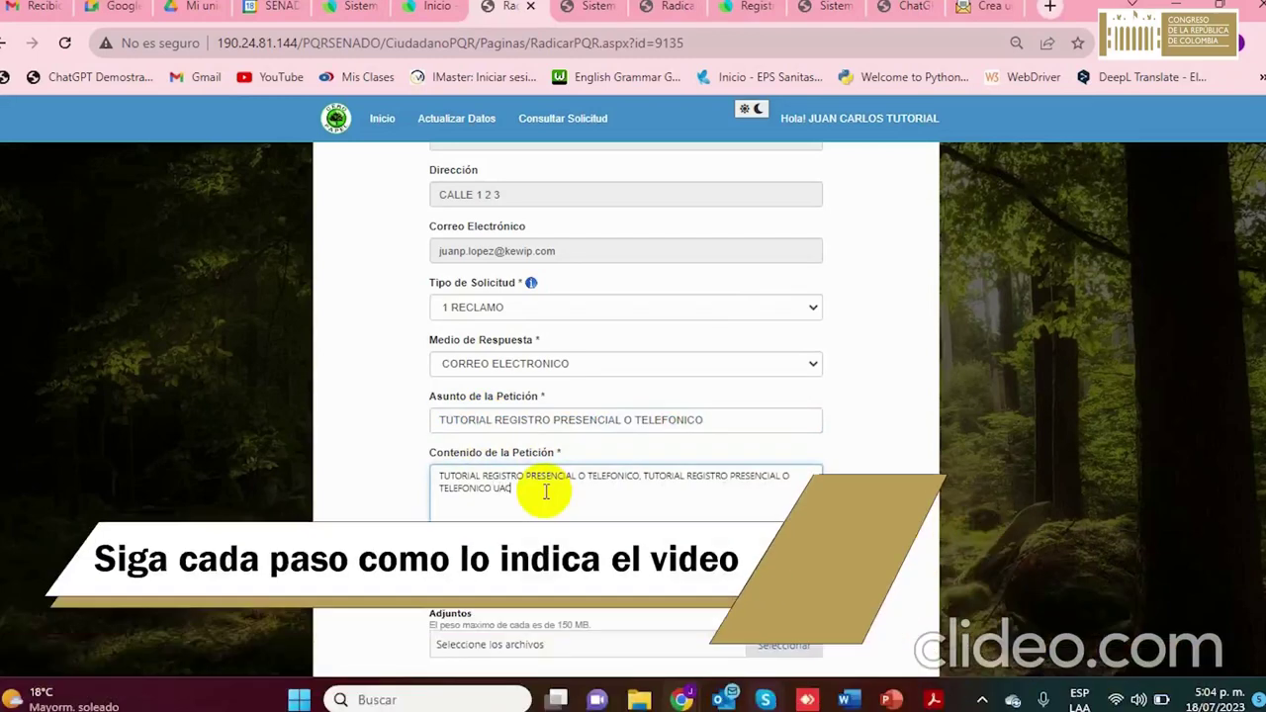
scroll(537, 465, down, 3)
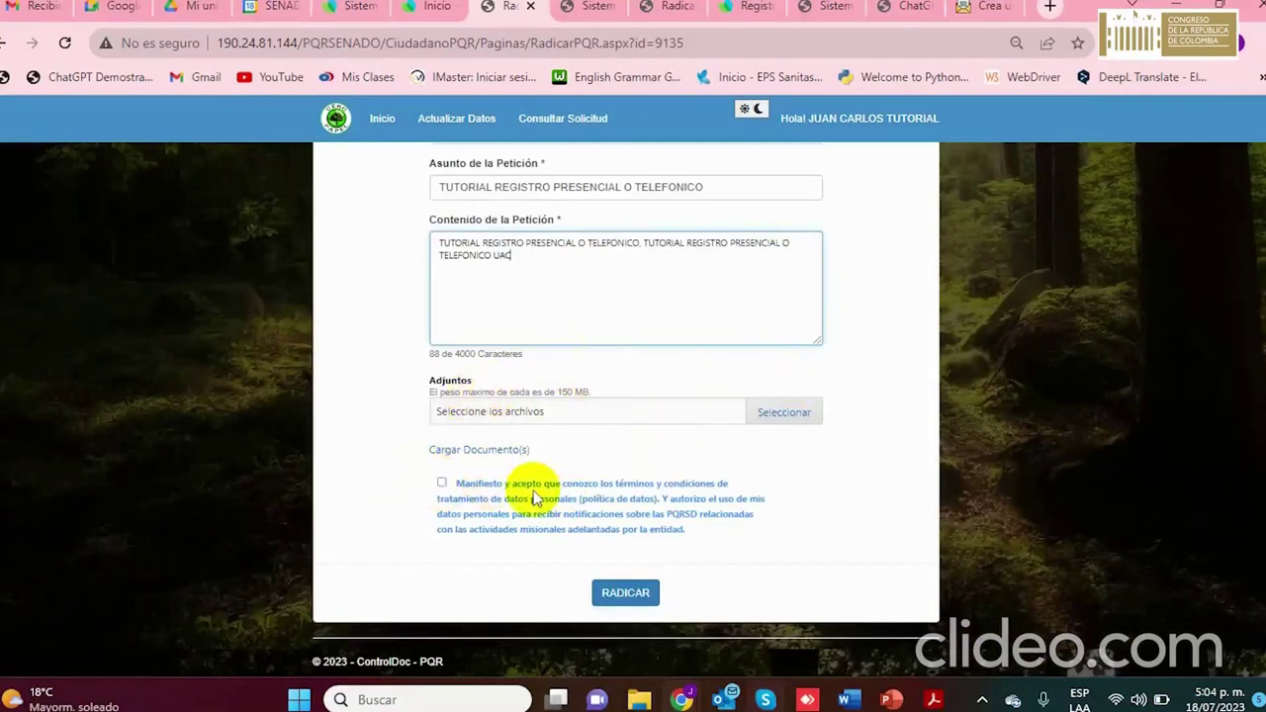
Accept the data-treatment terms, file with RADICAR, and exit the success dialog to the Consulta page
click(442, 485)
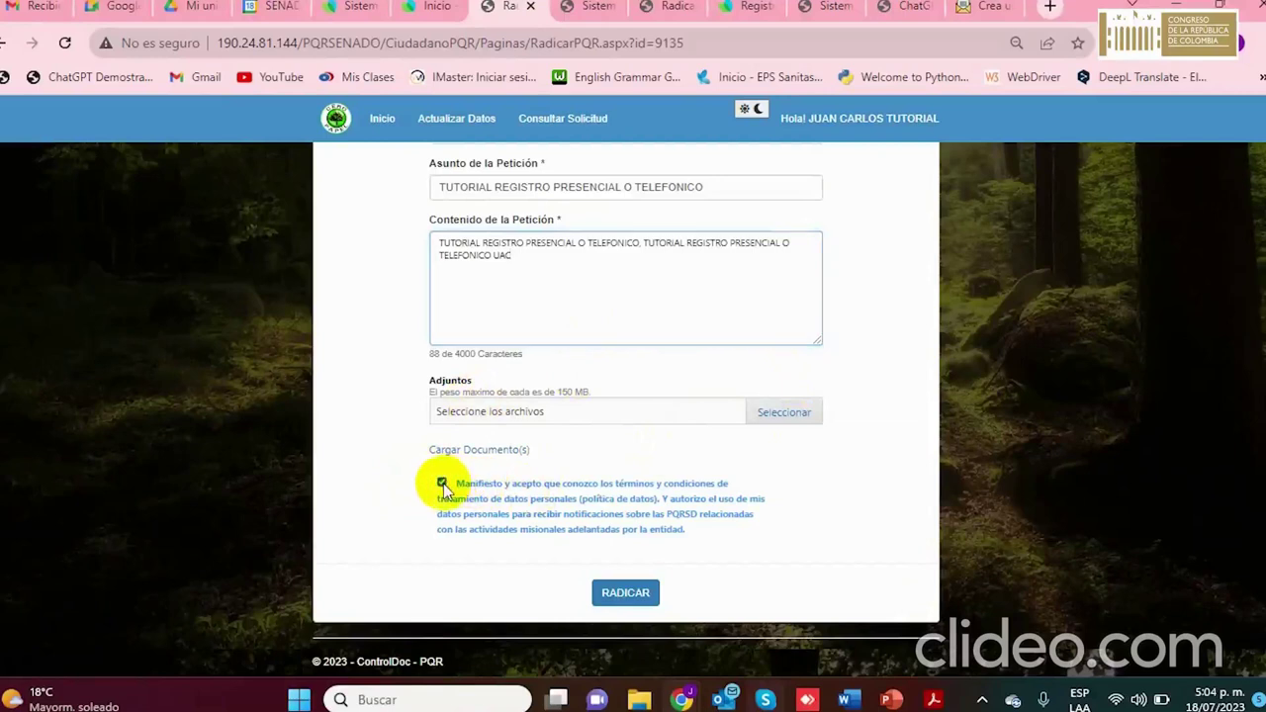
click(639, 594)
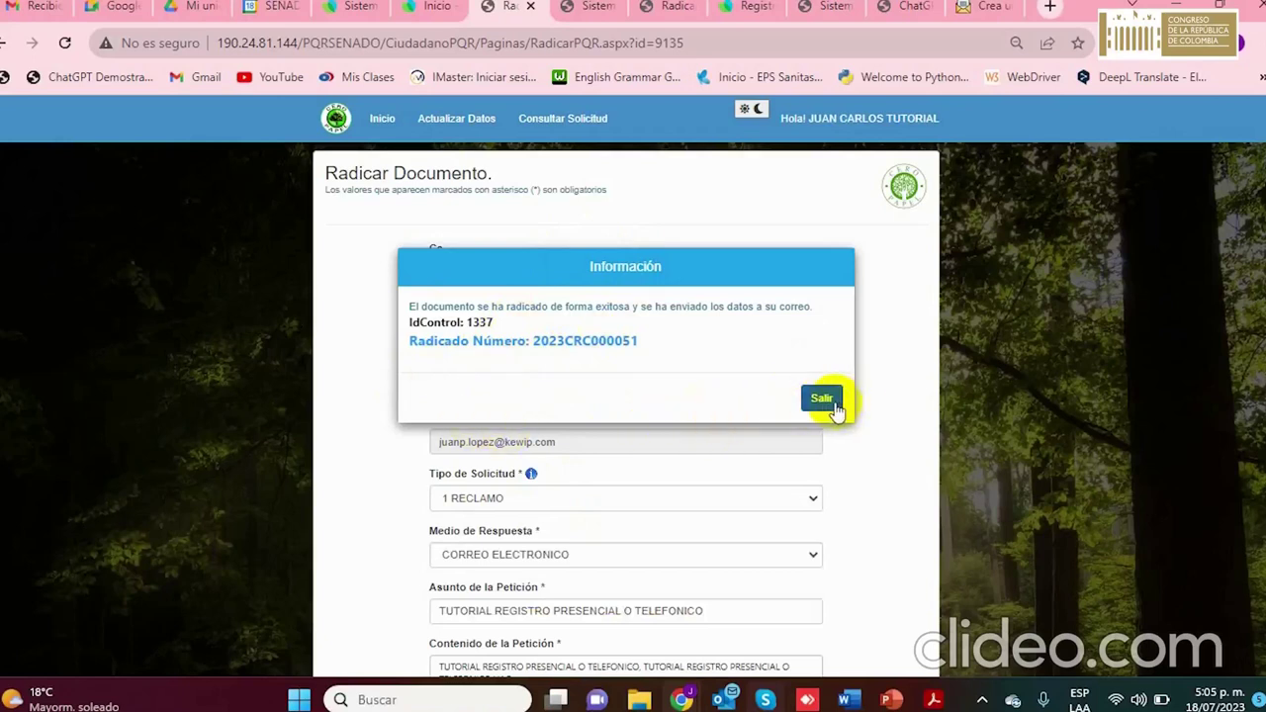
click(829, 400)
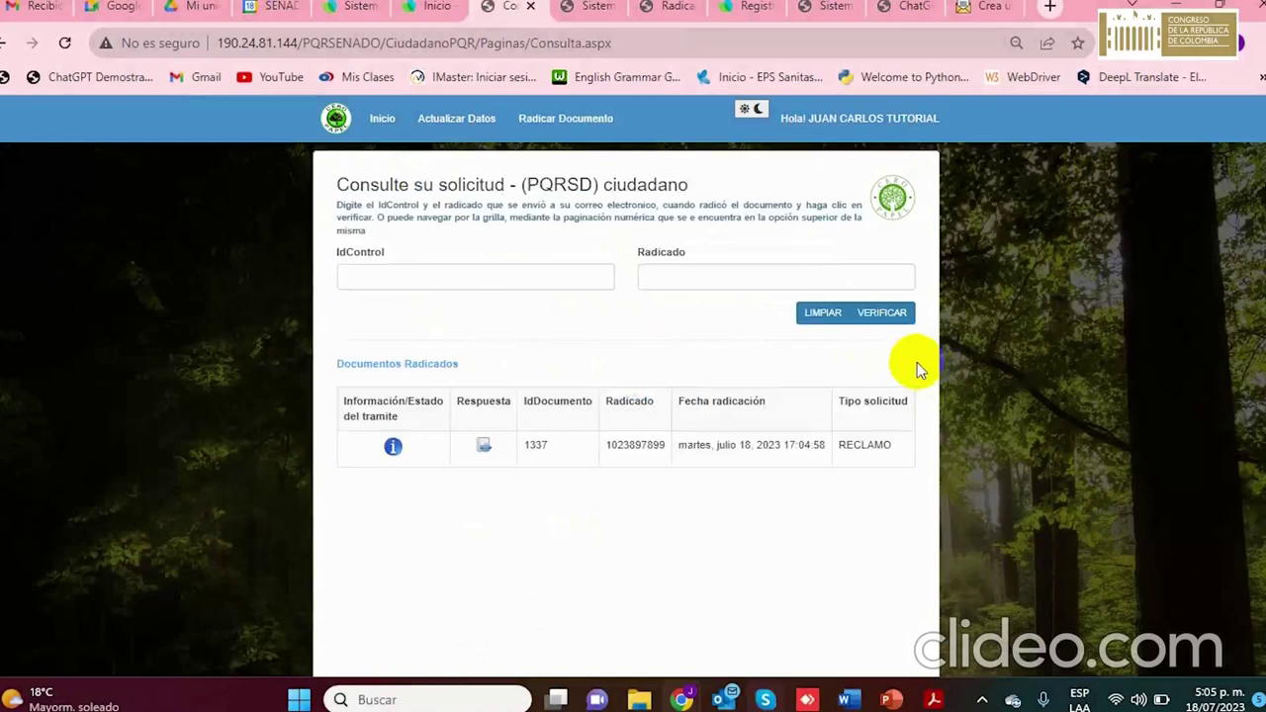